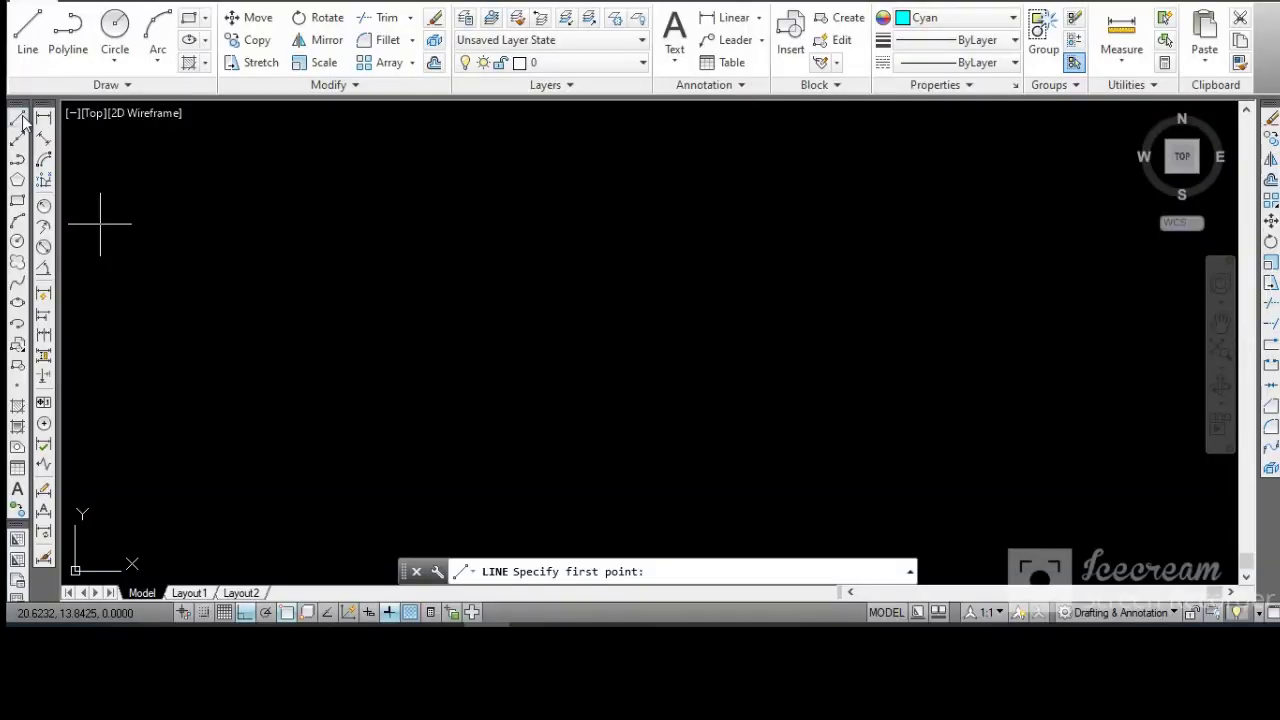
Step: Draw a right triangle's vertical, horizontal and diagonal sides as three lines
{"action": "left_click", "coordinate": [400, 145]}
{"action": "left_click", "coordinate": [400, 465]}
{"action": "left_click", "coordinate": [849, 465]}
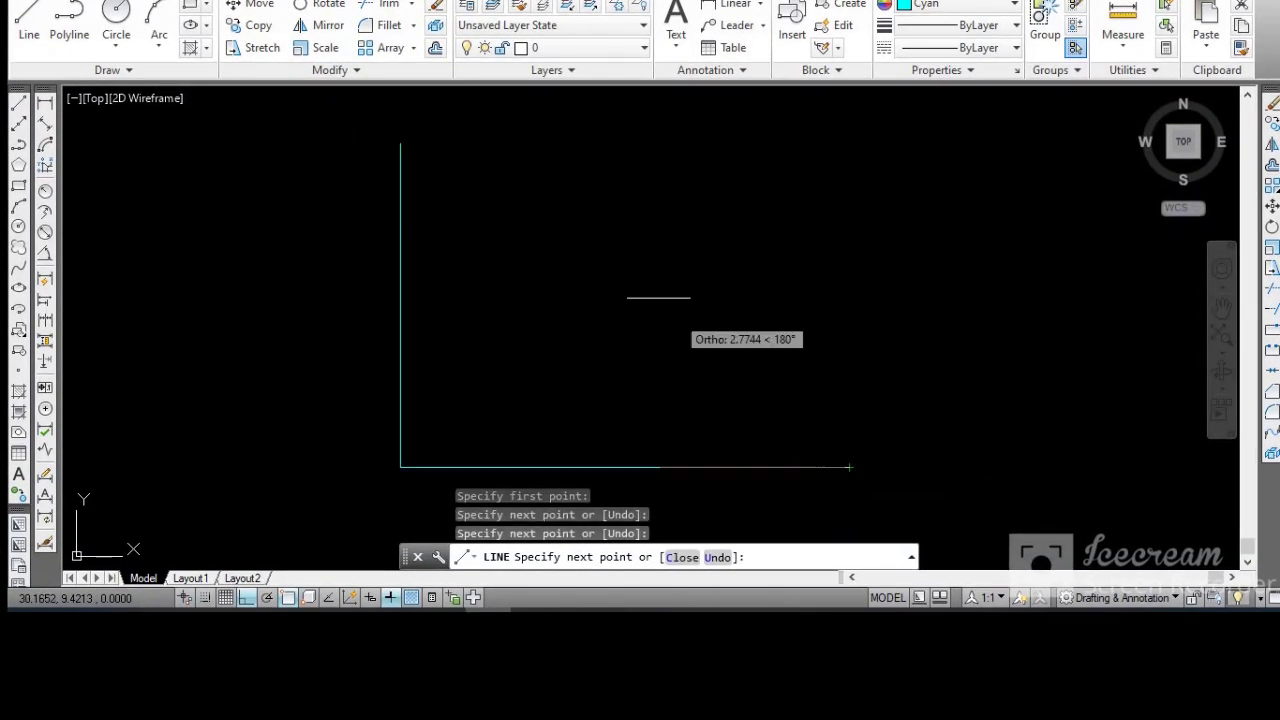
{"action": "left_click", "coordinate": [405, 143]}
{"action": "key", "text": "Return"}
Step: Join the three triangle lines into a single polyline with JOIN
{"action": "type", "text": "j"}
{"action": "key", "text": "Return"}
{"action": "left_click", "coordinate": [795, 266]}
{"action": "left_click", "coordinate": [143, 470]}
{"action": "key", "text": "Return"}
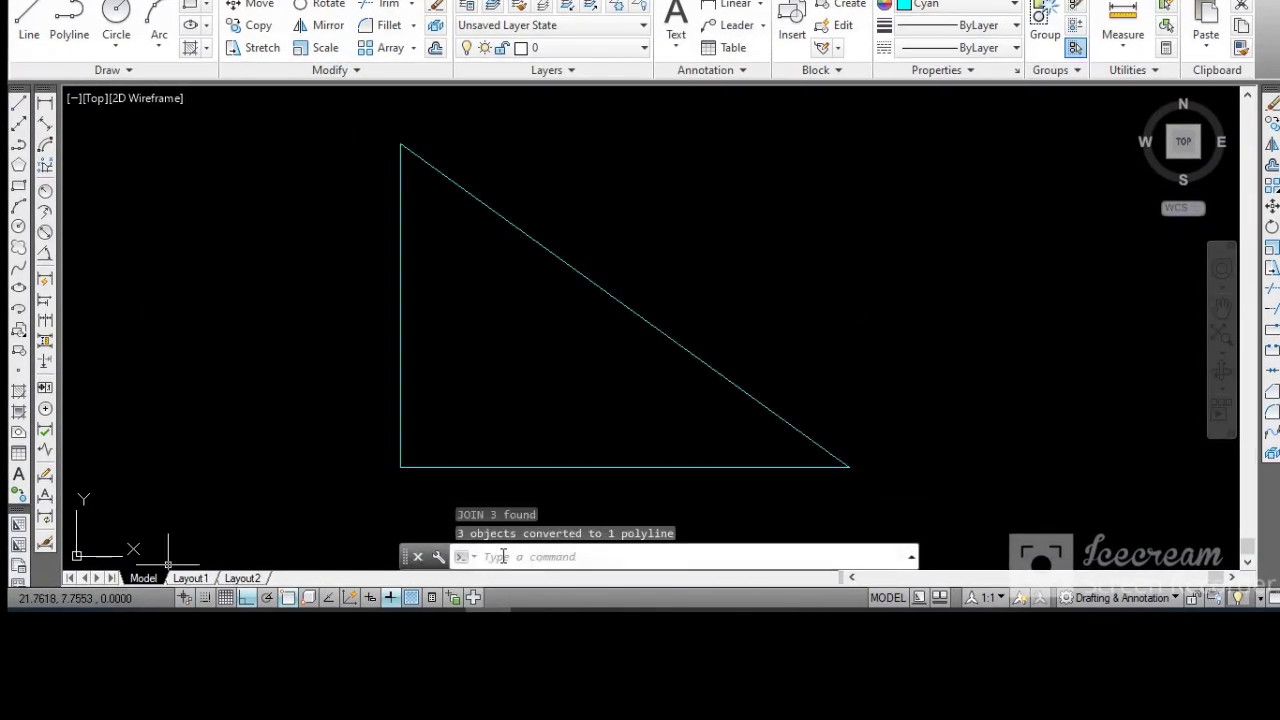
Step: Add a 5.54 vertical linear dimension to the left of the triangle's vertical side
{"action": "type", "text": "DIMLINEAR"}
{"action": "key", "text": "Return"}
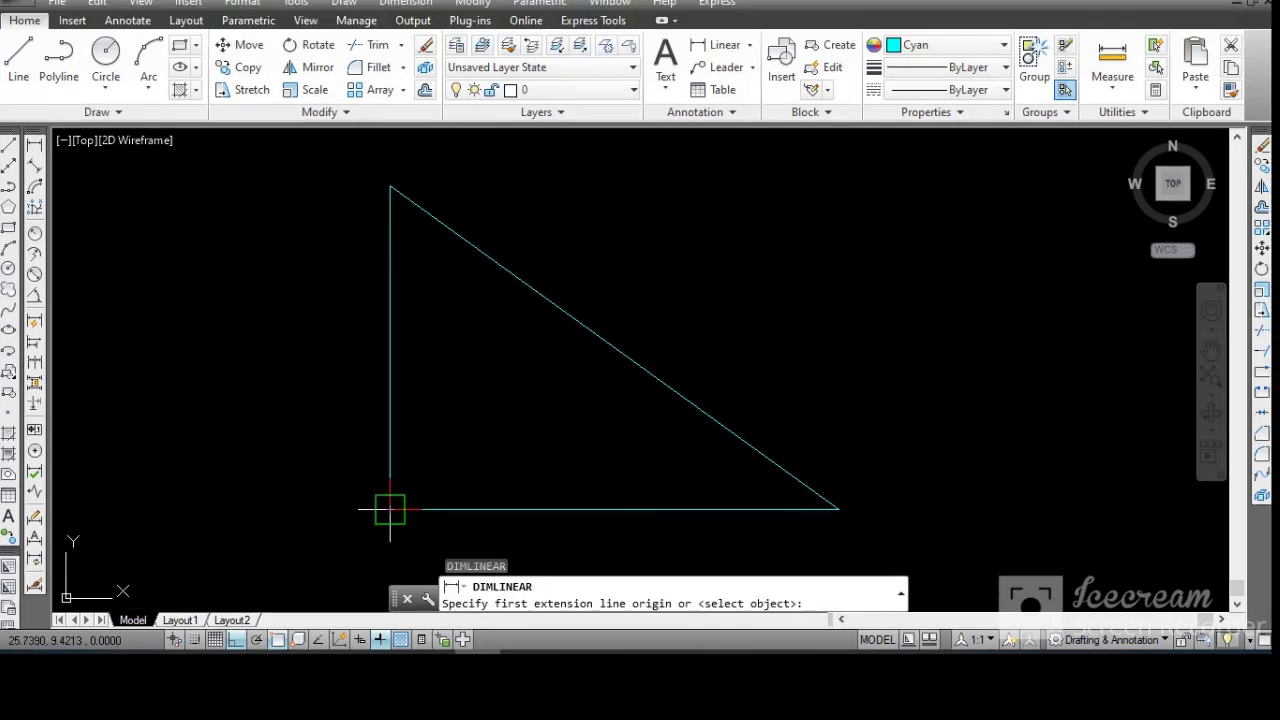
{"action": "left_click", "coordinate": [390, 508]}
{"action": "left_click", "coordinate": [390, 185]}
{"action": "left_click", "coordinate": [297, 188]}
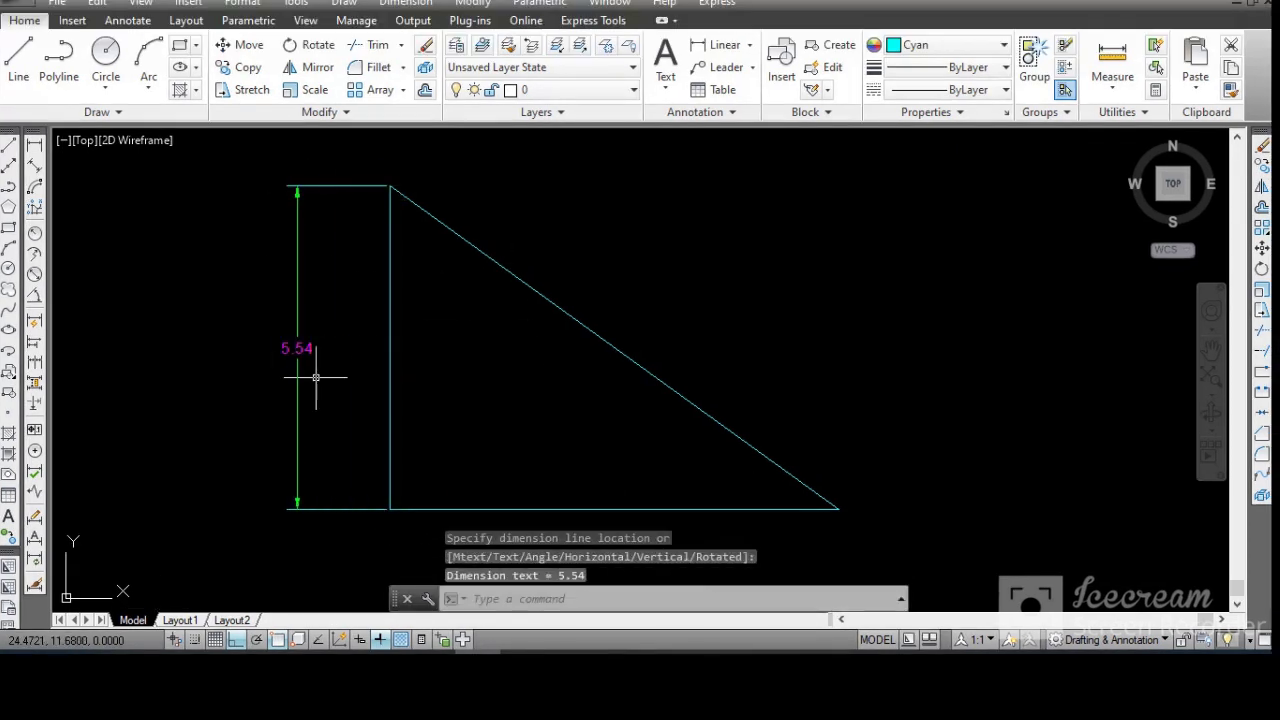
Step: Start the DIMASSOC dimension associativity setting
{"action": "left_click", "coordinate": [536, 600]}
{"action": "type", "text": "IMASS"}
{"action": "key", "text": "Return"}
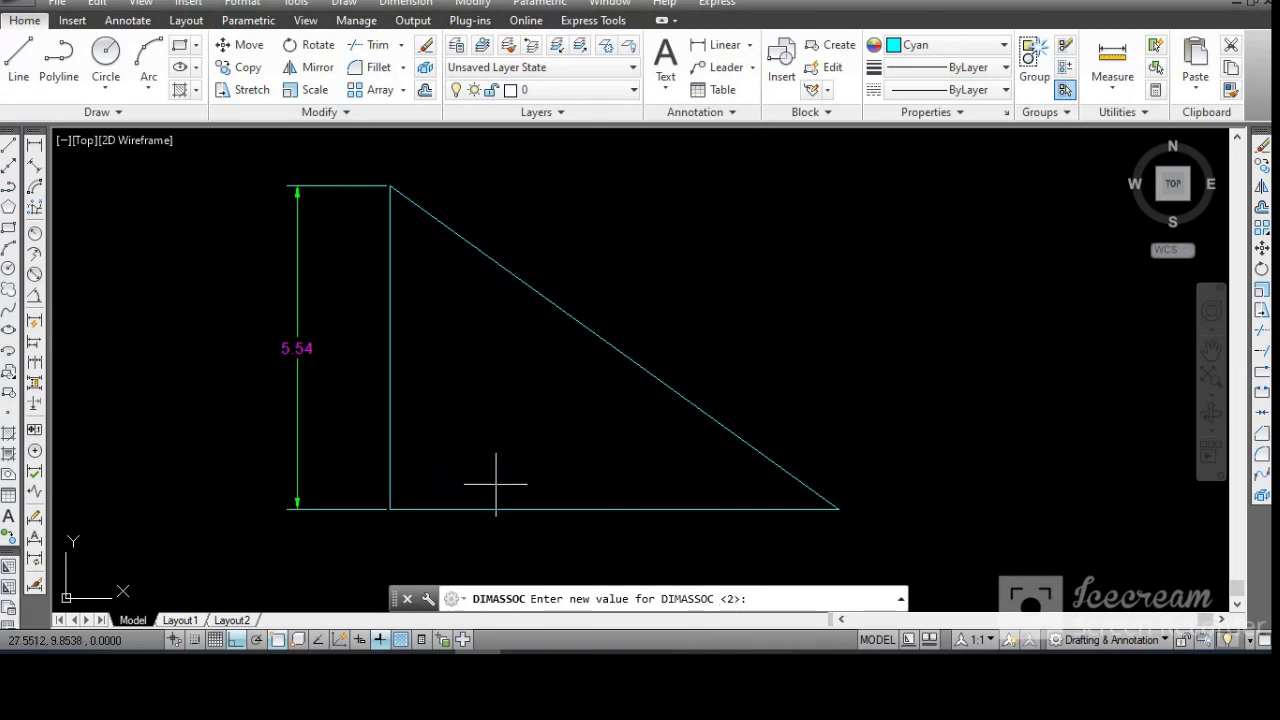
Step: Apply the new DIMASSOC value, then select the triangle and its height dimension
{"action": "key", "text": "Return"}
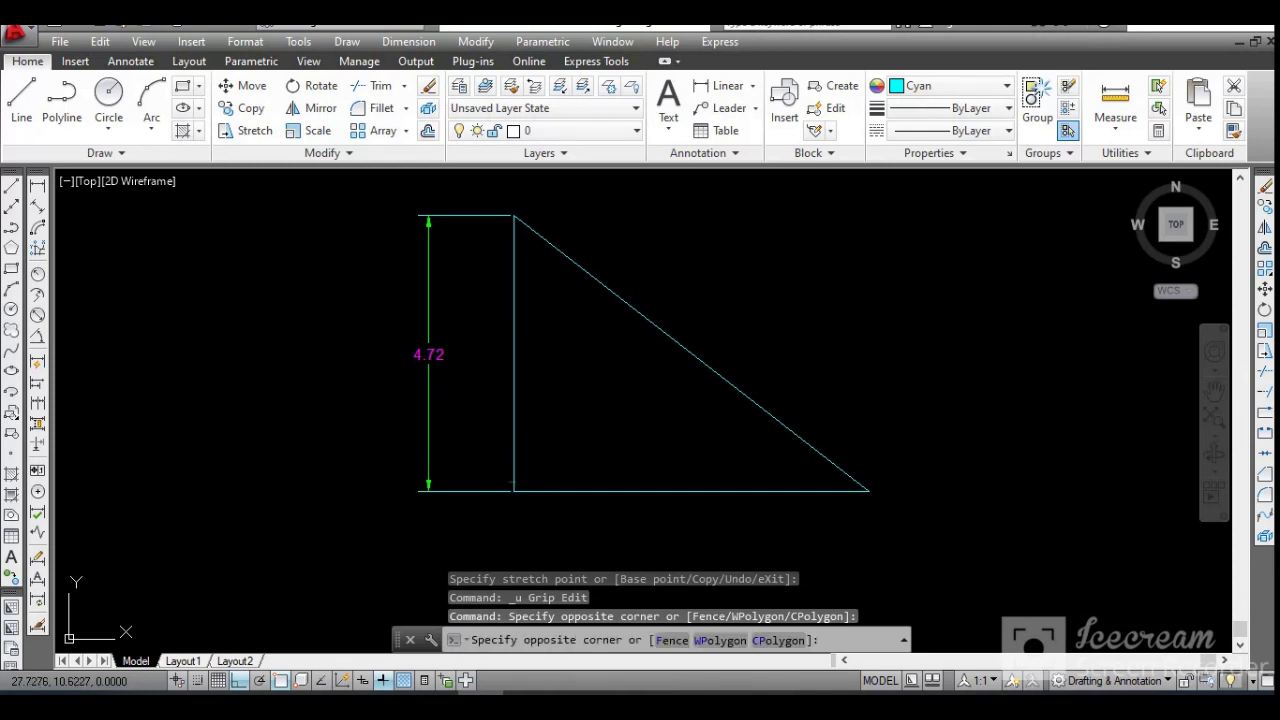
{"action": "left_click", "coordinate": [509, 478]}
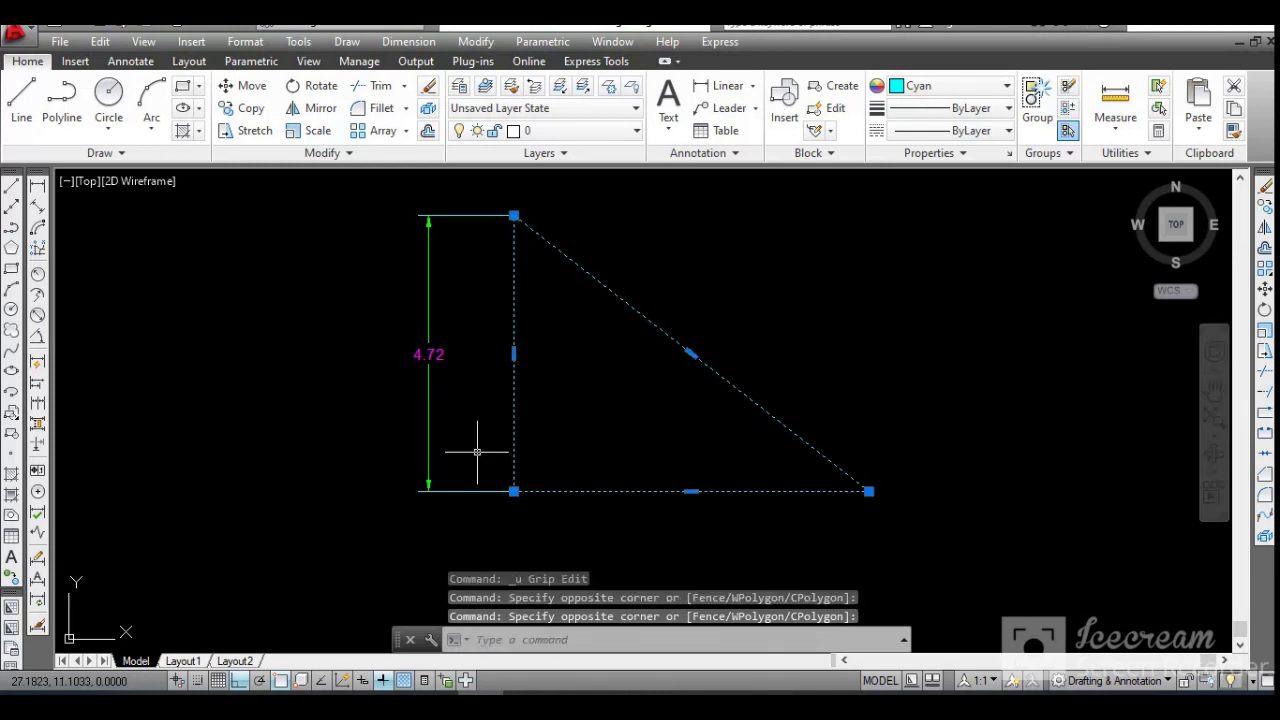
{"action": "key", "text": "Escape"}
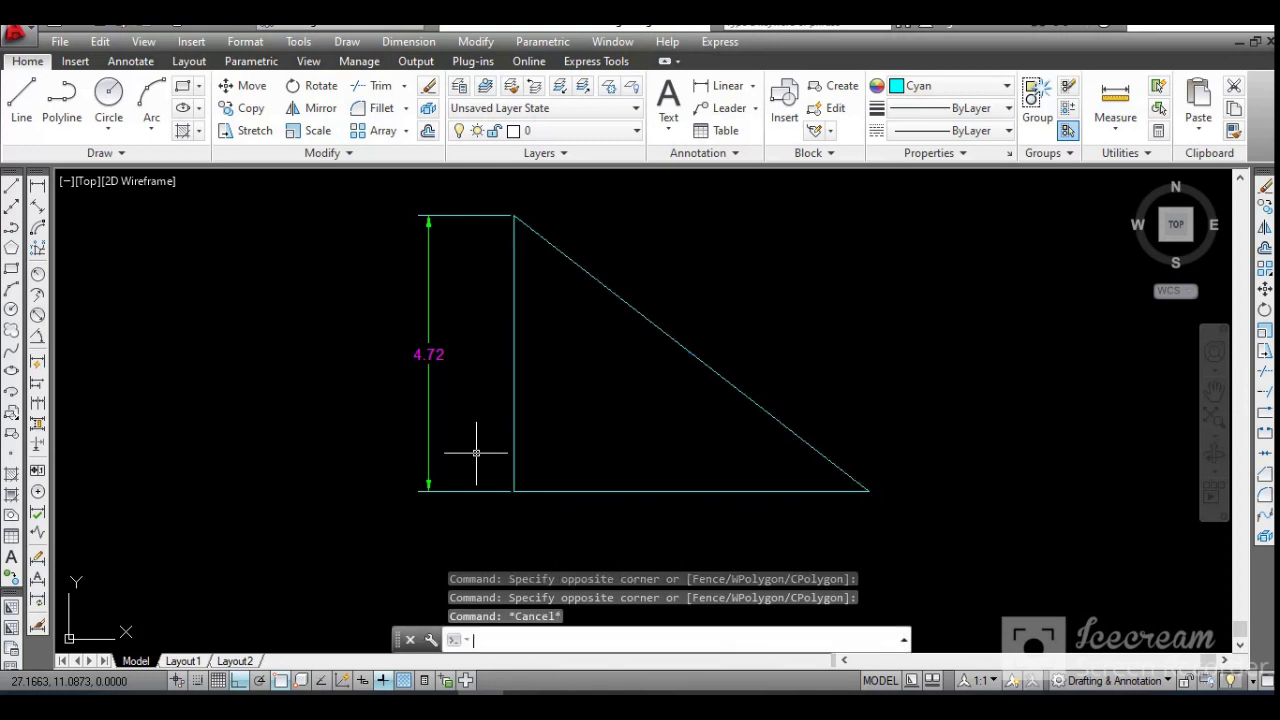
{"action": "left_click", "coordinate": [428, 368]}
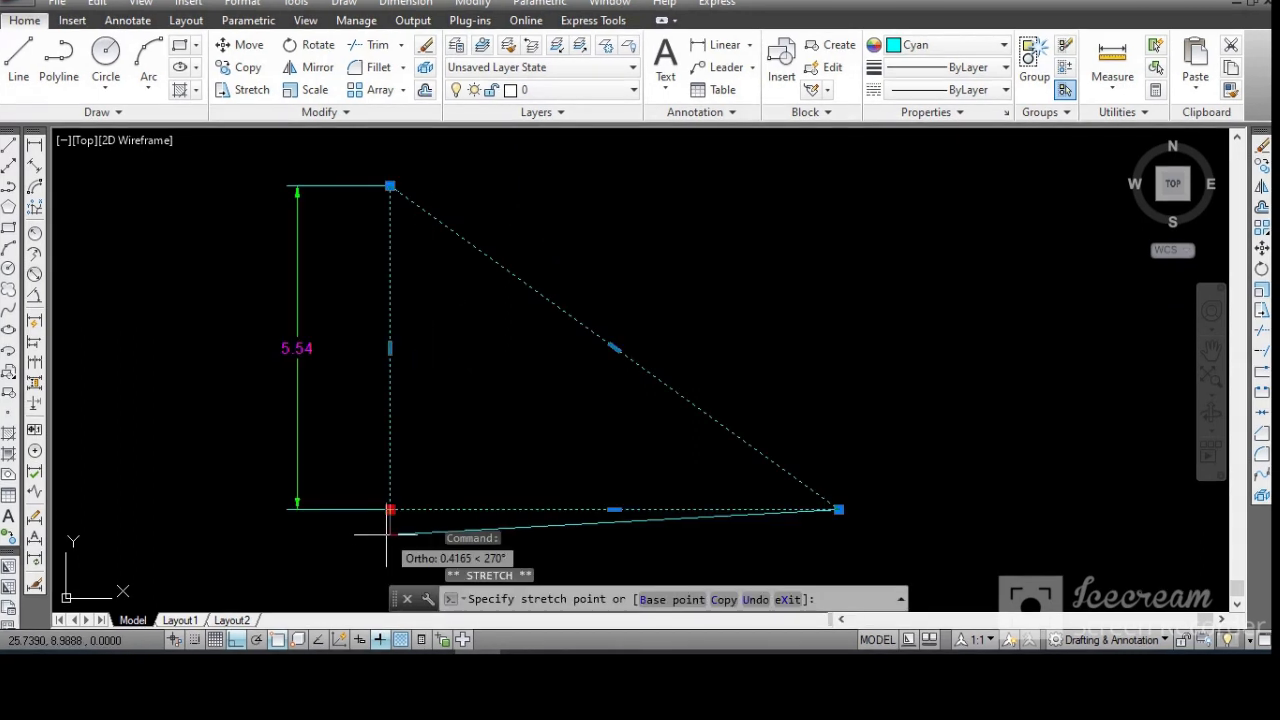
Step: Stretch the triangle's top corner upward so its height dimension reads 6.15
{"action": "left_click", "coordinate": [386, 528]}
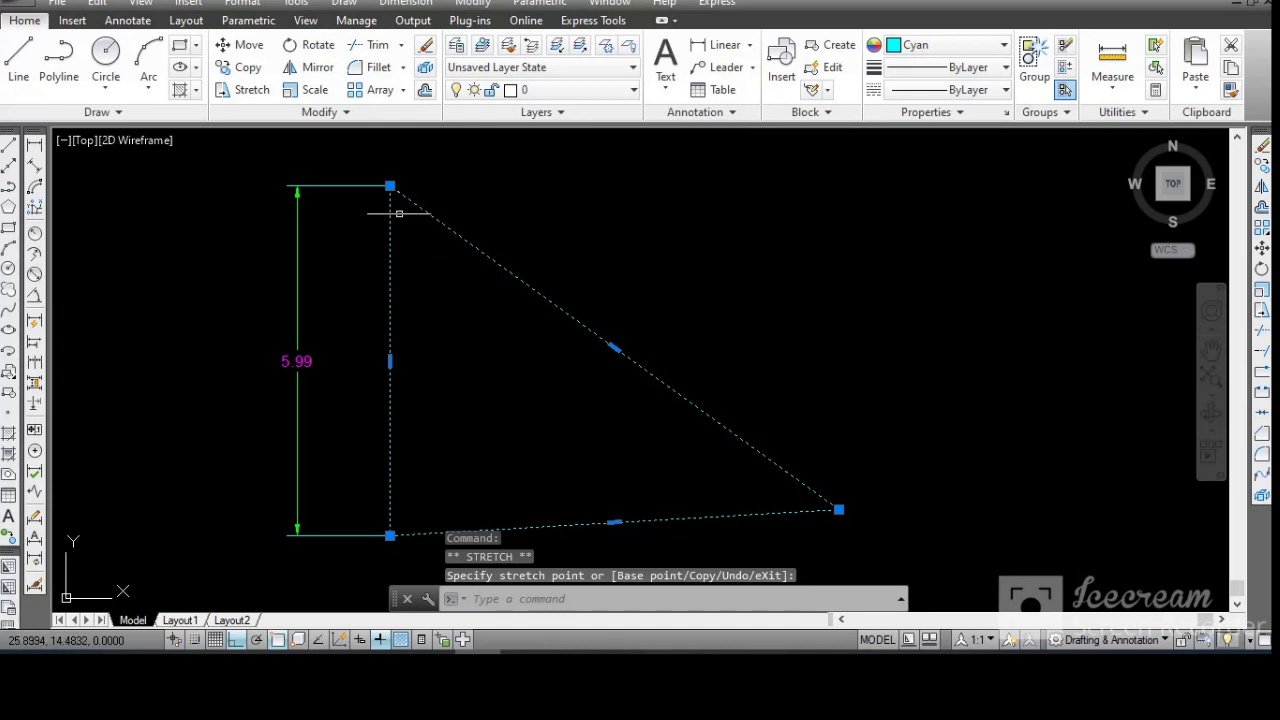
{"action": "left_click", "coordinate": [390, 157]}
{"action": "scroll", "coordinate": [358, 357], "scroll_direction": "down", "scroll_amount": 2}
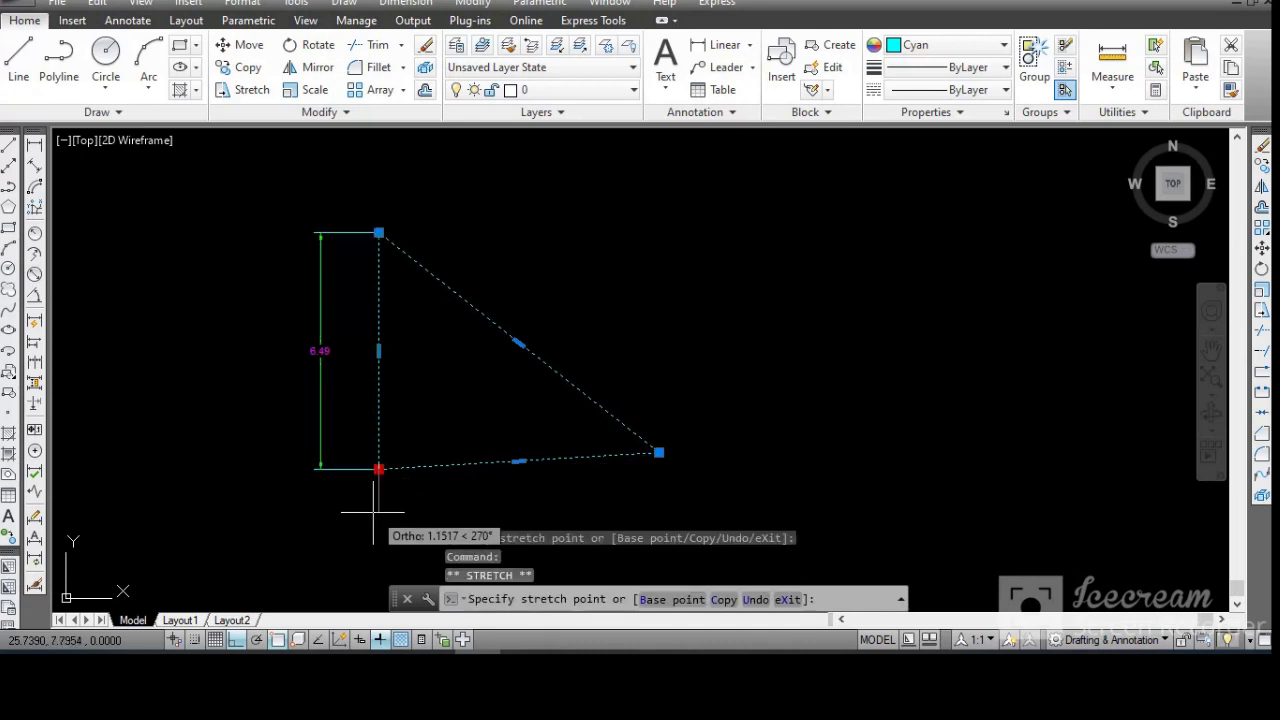
{"action": "key", "text": "F8"}
{"action": "key", "text": "Escape"}
{"action": "scroll", "coordinate": [345, 398], "scroll_direction": "up", "scroll_amount": 2}
Step: Move the triangle with its 6.15 dimension to the right, then pan it back into view
{"action": "type", "text": "M"}
{"action": "key", "text": "Return"}
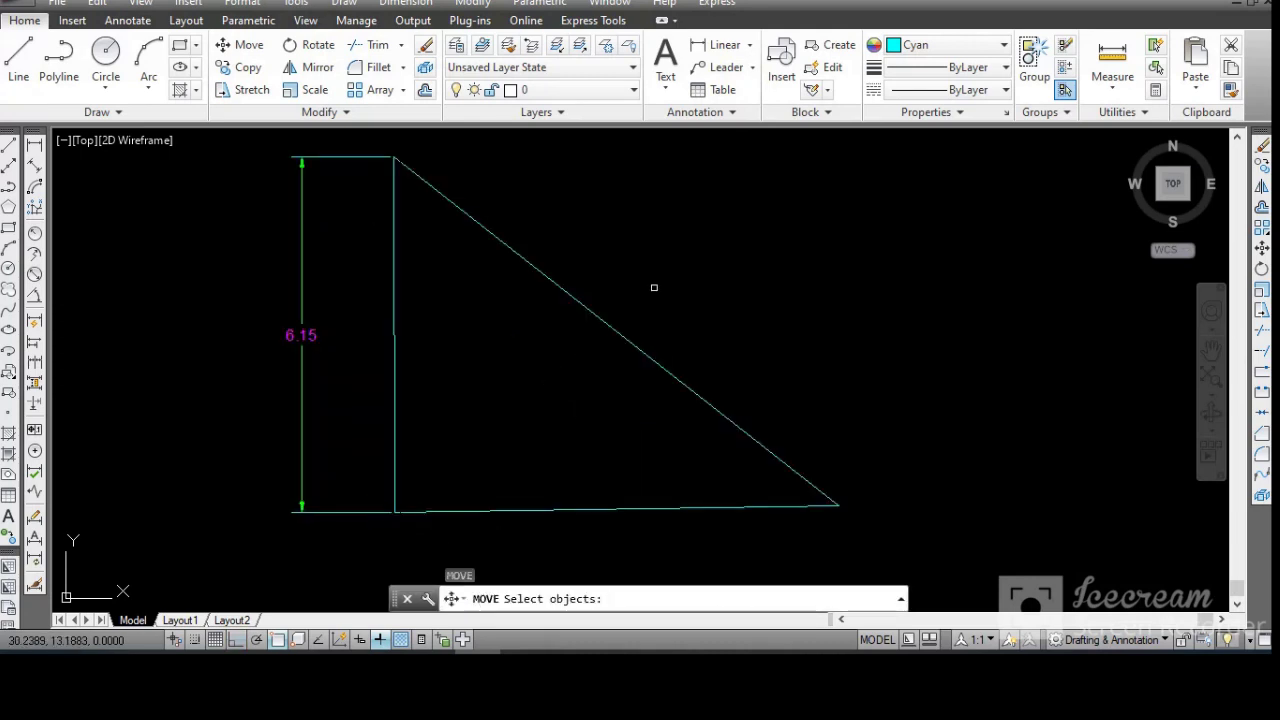
{"action": "left_click", "coordinate": [654, 287]}
{"action": "left_click", "coordinate": [408, 350]}
{"action": "key", "text": "Return"}
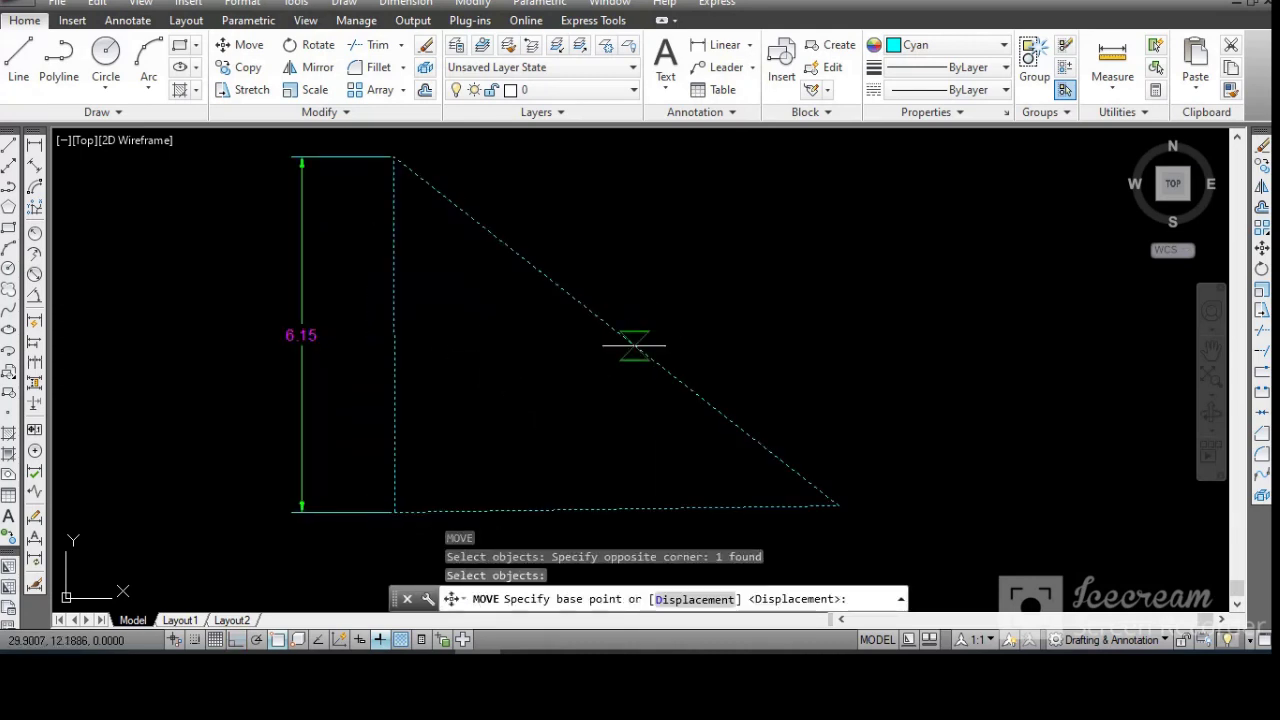
{"action": "left_click", "coordinate": [634, 346]}
{"action": "left_click", "coordinate": [884, 340]}
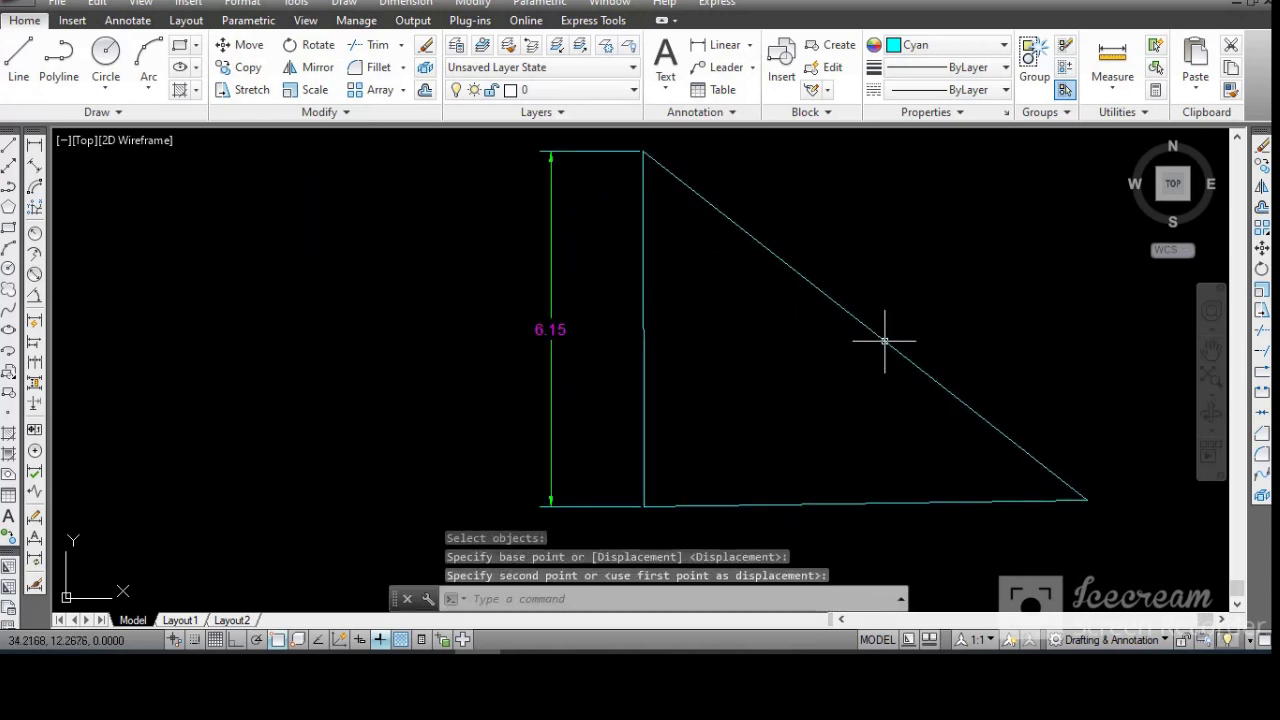
{"action": "middle_click_drag", "start_coordinate": [830, 345], "coordinate": [543, 357]}
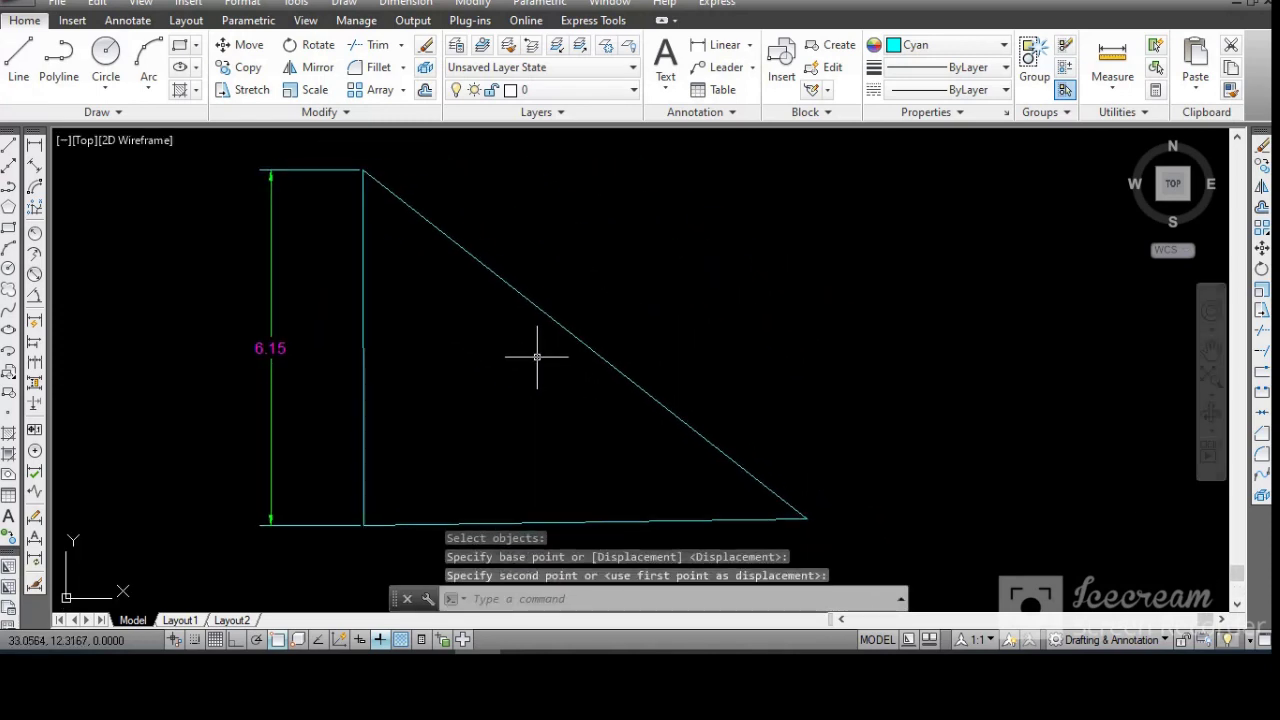
{"action": "scroll", "coordinate": [537, 357], "scroll_direction": "down", "scroll_amount": 1}
{"action": "scroll", "coordinate": [380, 372], "scroll_direction": "up", "scroll_amount": 1}
{"action": "type", "text": "D"}
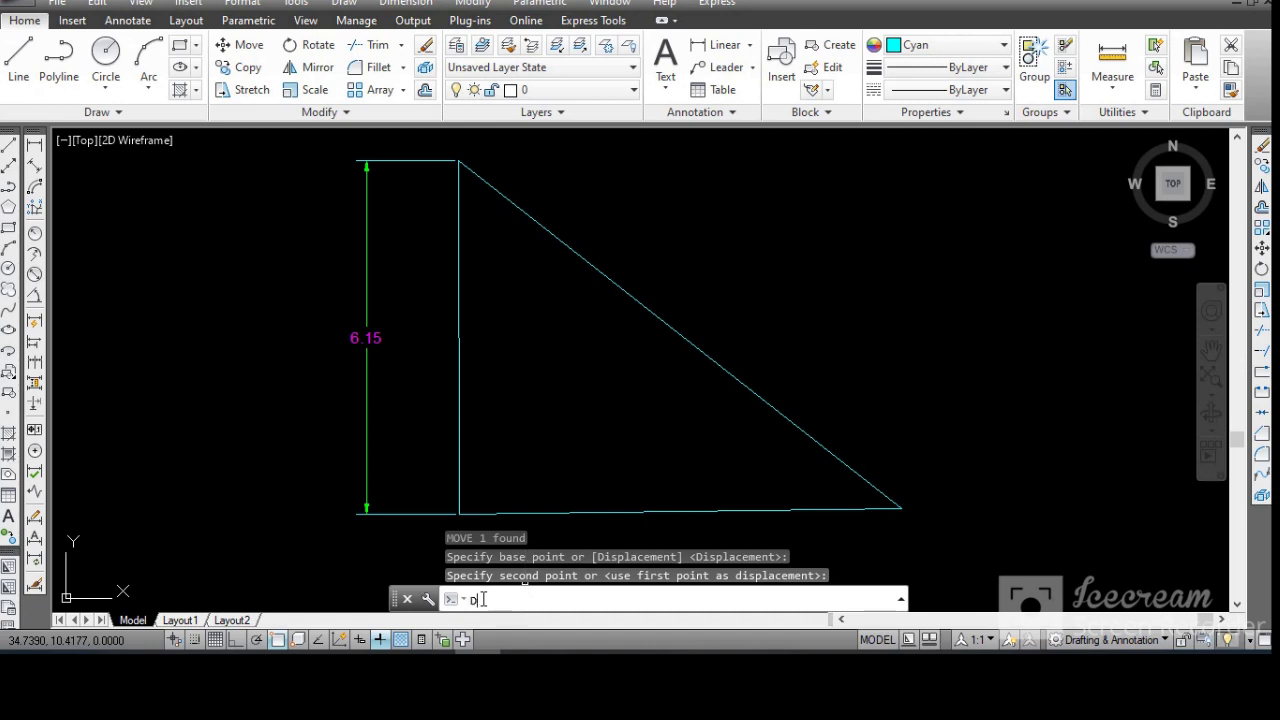
Step: Set DIMASSOC to 1
{"action": "type", "text": "IMASS"}
{"action": "key", "text": "Return"}
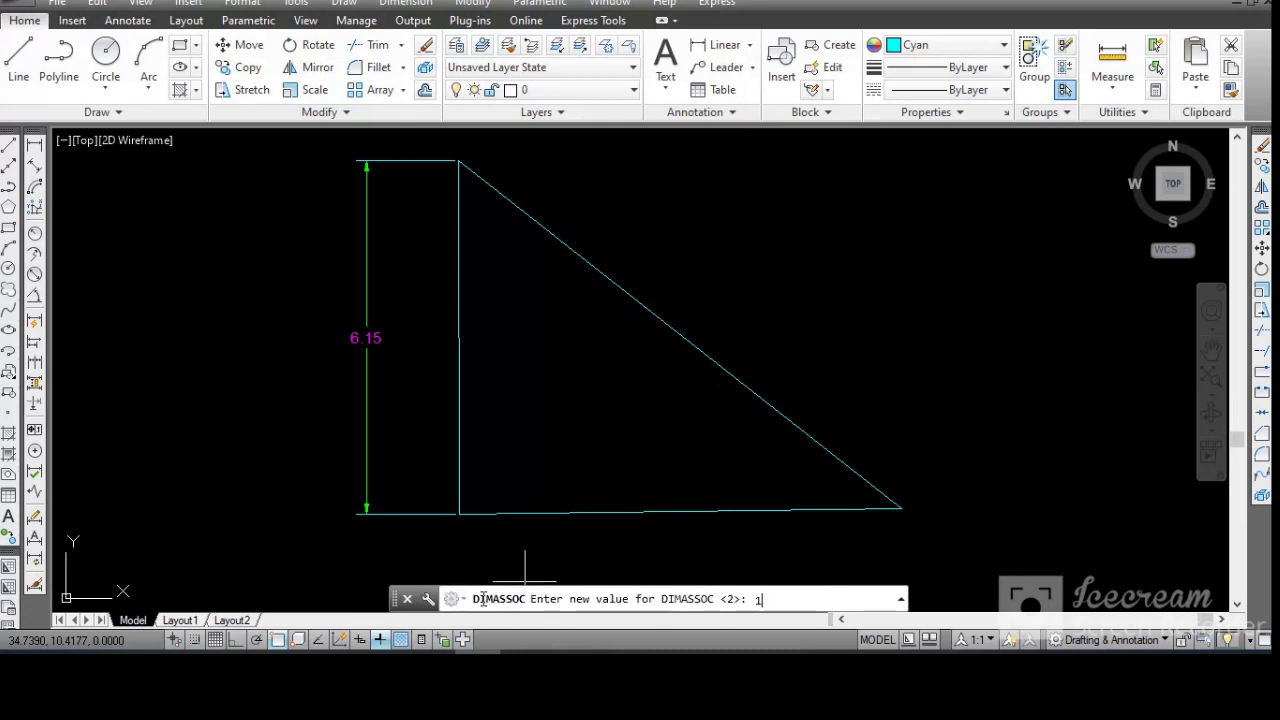
{"action": "key", "text": "Return"}
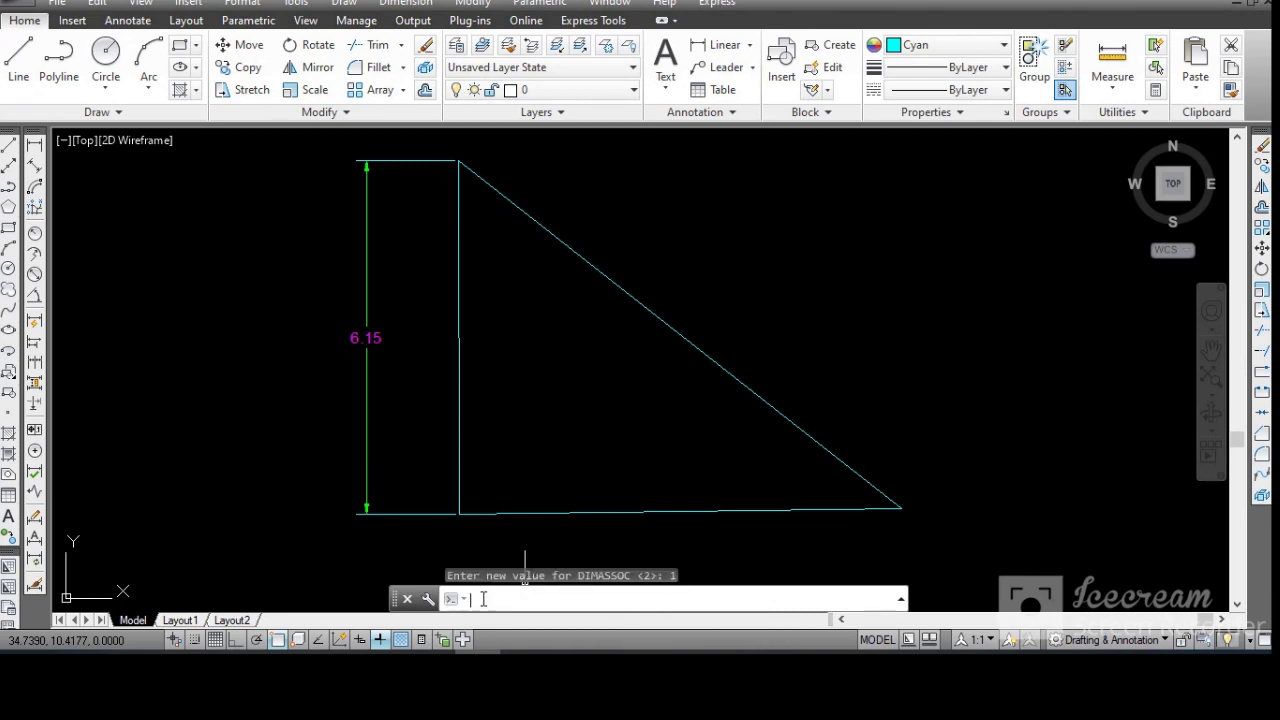
Step: Add a 7.72 horizontal dimension below the triangle's base
{"action": "scroll", "coordinate": [528, 460], "scroll_direction": "down", "scroll_amount": 1}
{"action": "scroll", "coordinate": [534, 435], "scroll_direction": "down", "scroll_amount": 1}
{"action": "scroll", "coordinate": [533, 420], "scroll_direction": "down", "scroll_amount": 1}
{"action": "scroll", "coordinate": [533, 418], "scroll_direction": "up", "scroll_amount": 2}
{"action": "type", "text": "DIMLI"}
{"action": "key", "text": "Return"}
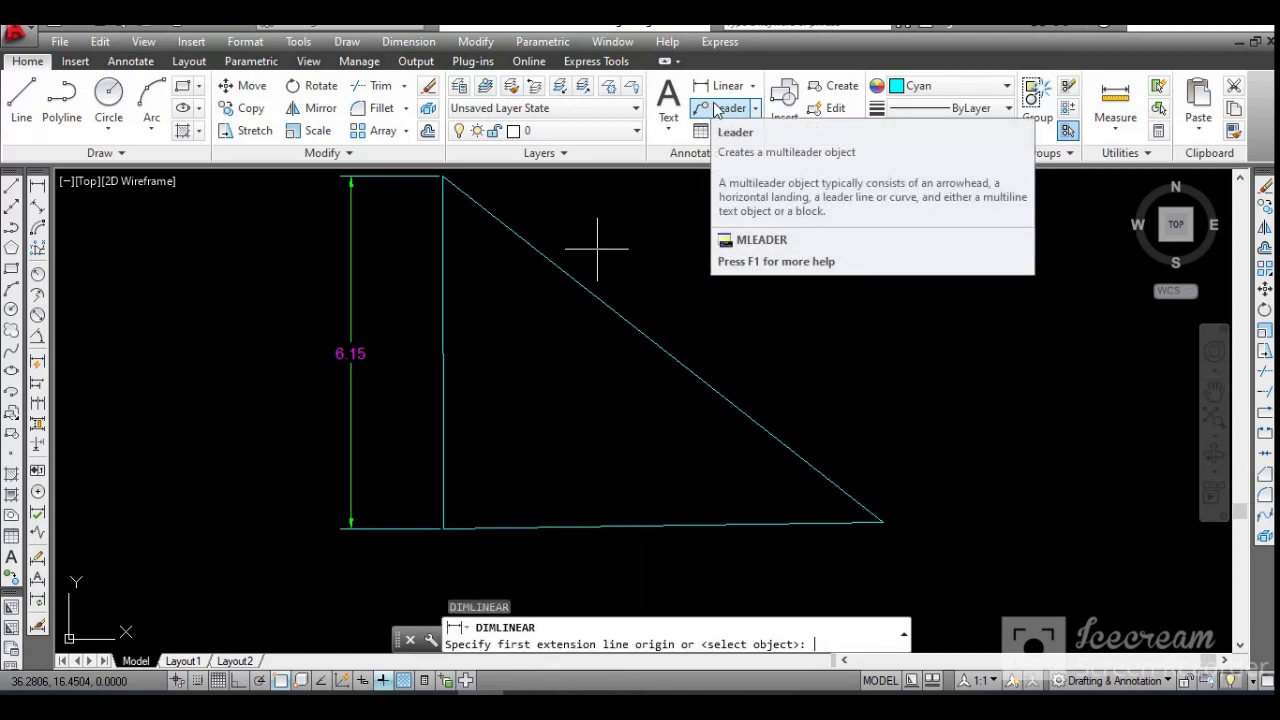
{"action": "left_click", "coordinate": [442, 528]}
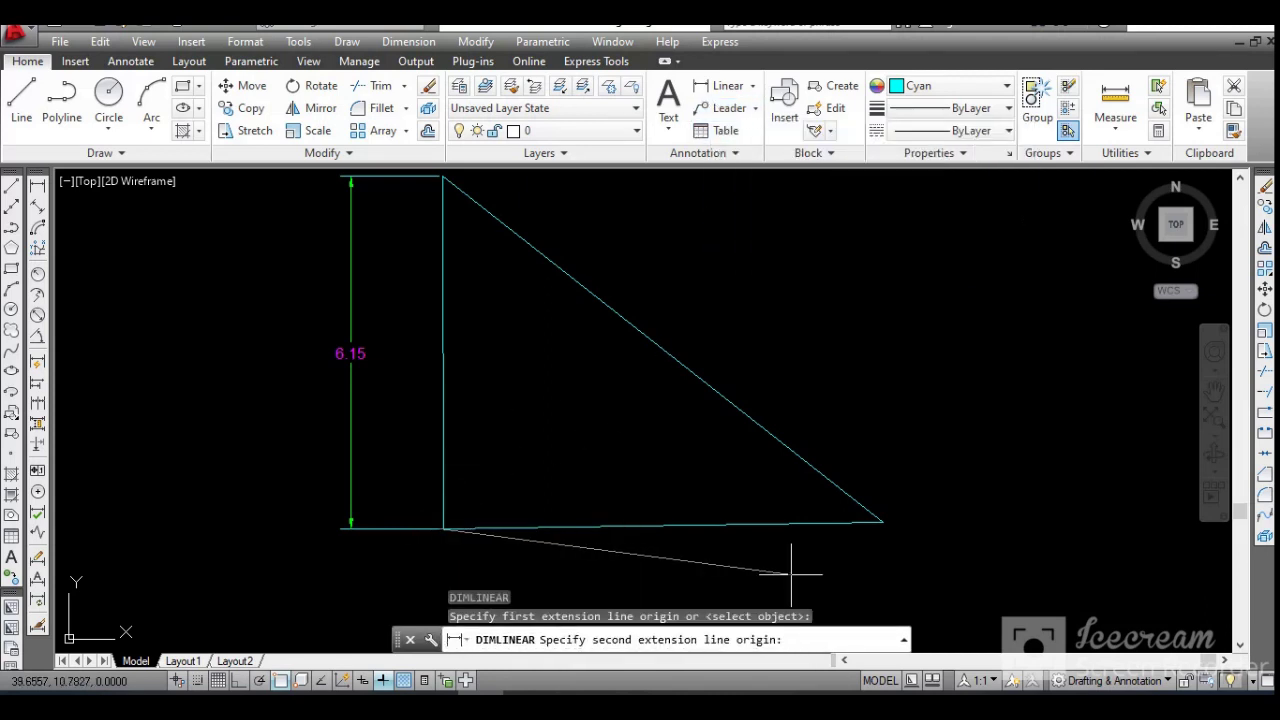
{"action": "left_click", "coordinate": [883, 522]}
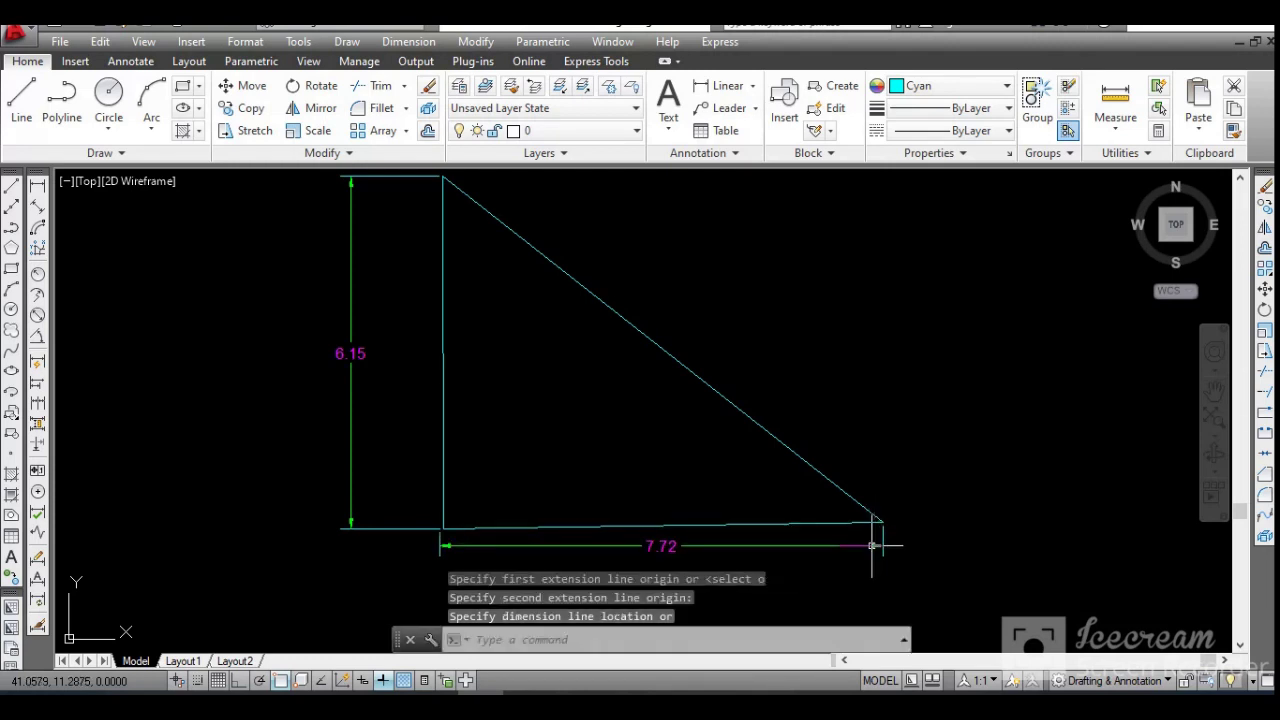
Step: Stretch the triangle's bottom-right corner farther right, leaving the 7.72 dimension unchanged
{"action": "left_click", "coordinate": [970, 490]}
{"action": "left_click", "coordinate": [970, 490]}
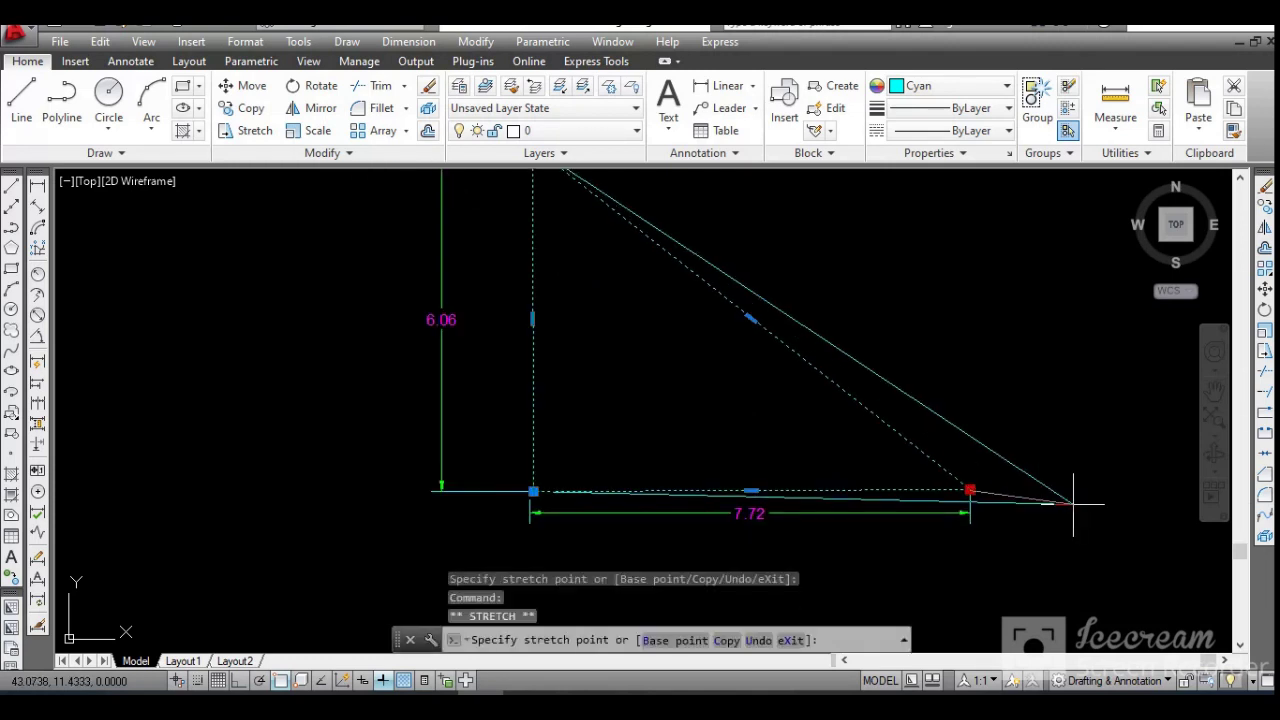
{"action": "left_click", "coordinate": [1076, 489]}
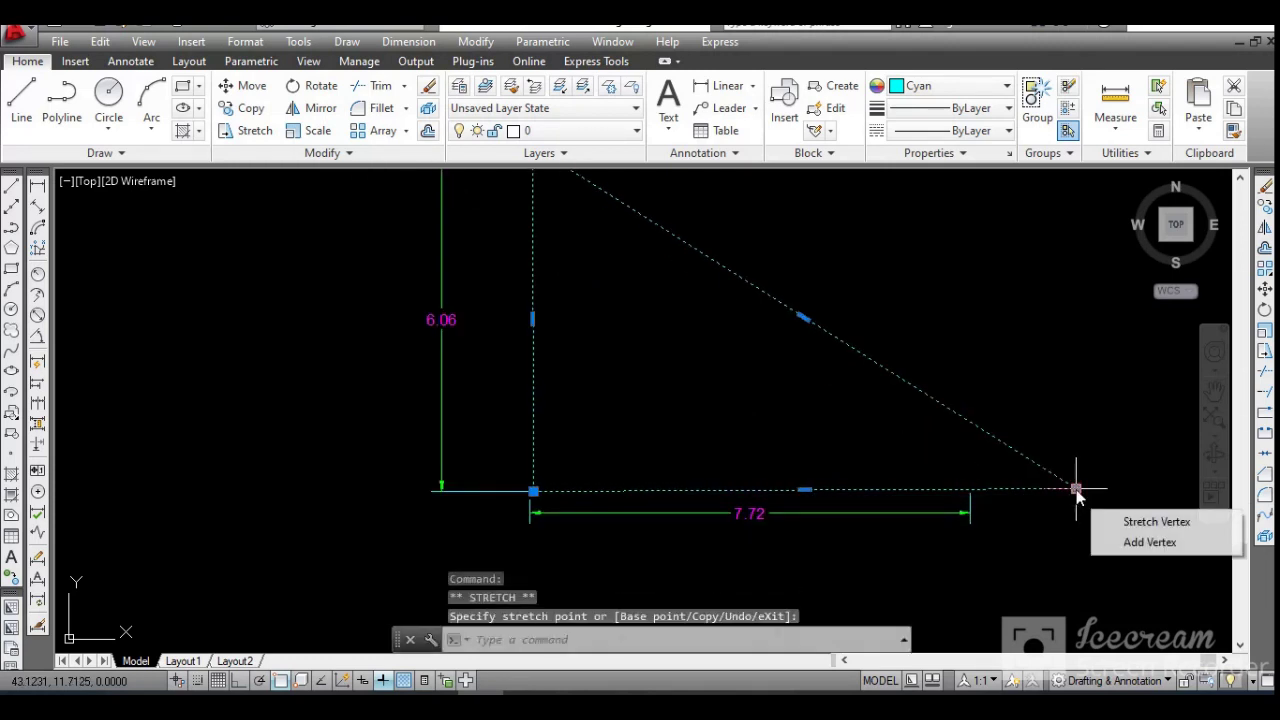
{"action": "key", "text": "Escape"}
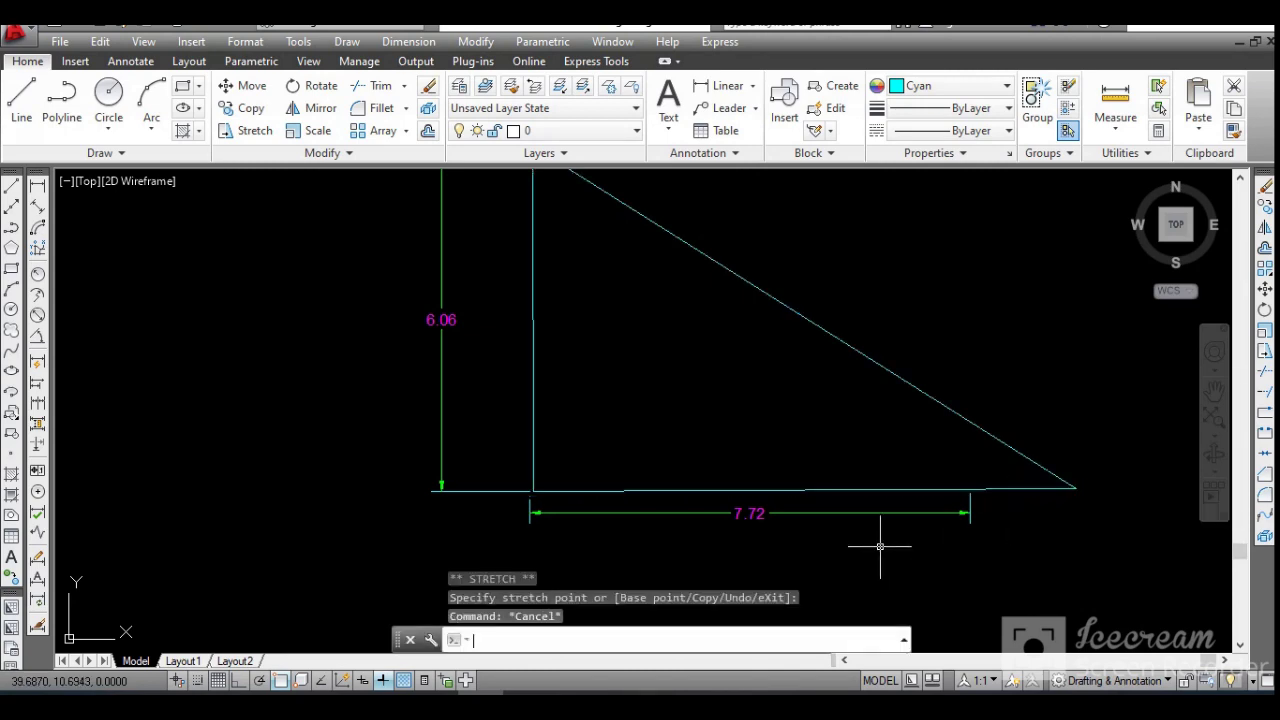
{"action": "scroll", "coordinate": [880, 545], "scroll_direction": "down", "scroll_amount": 1}
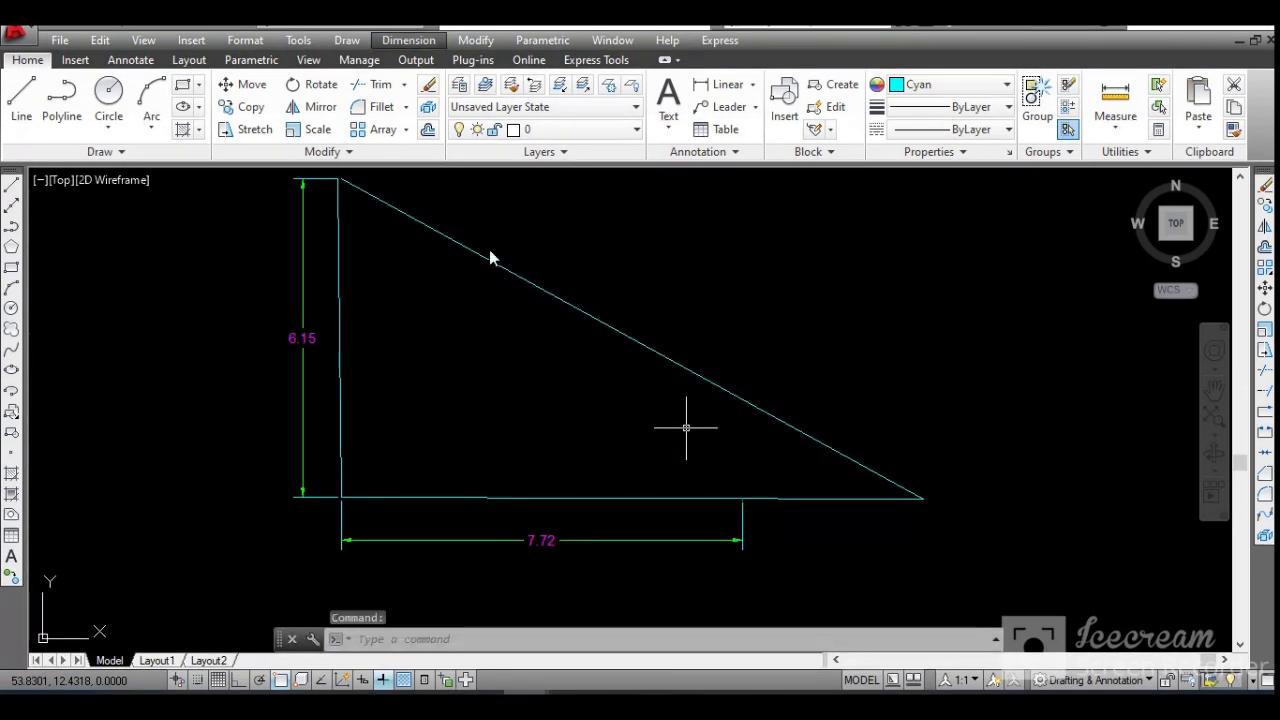
Step: Reassociate the base dimension to the stretched right corner, then undo it
{"action": "left_click", "coordinate": [408, 40]}
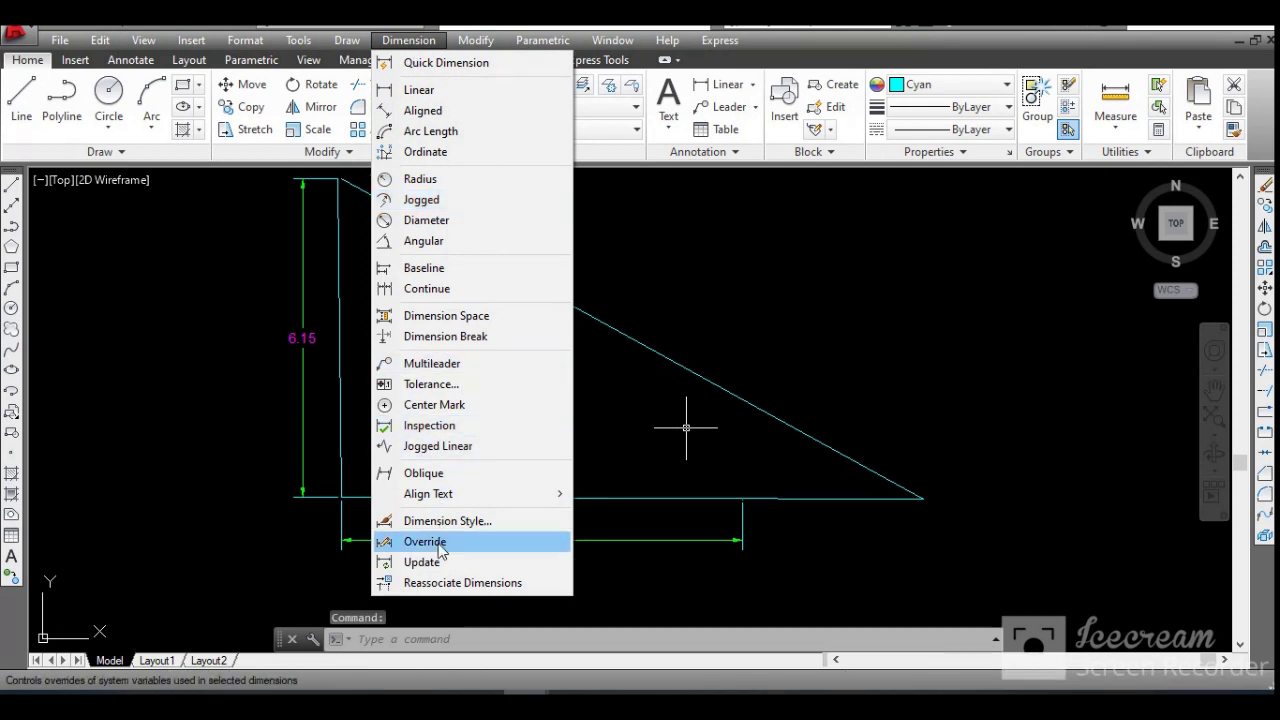
{"action": "left_click", "coordinate": [489, 583]}
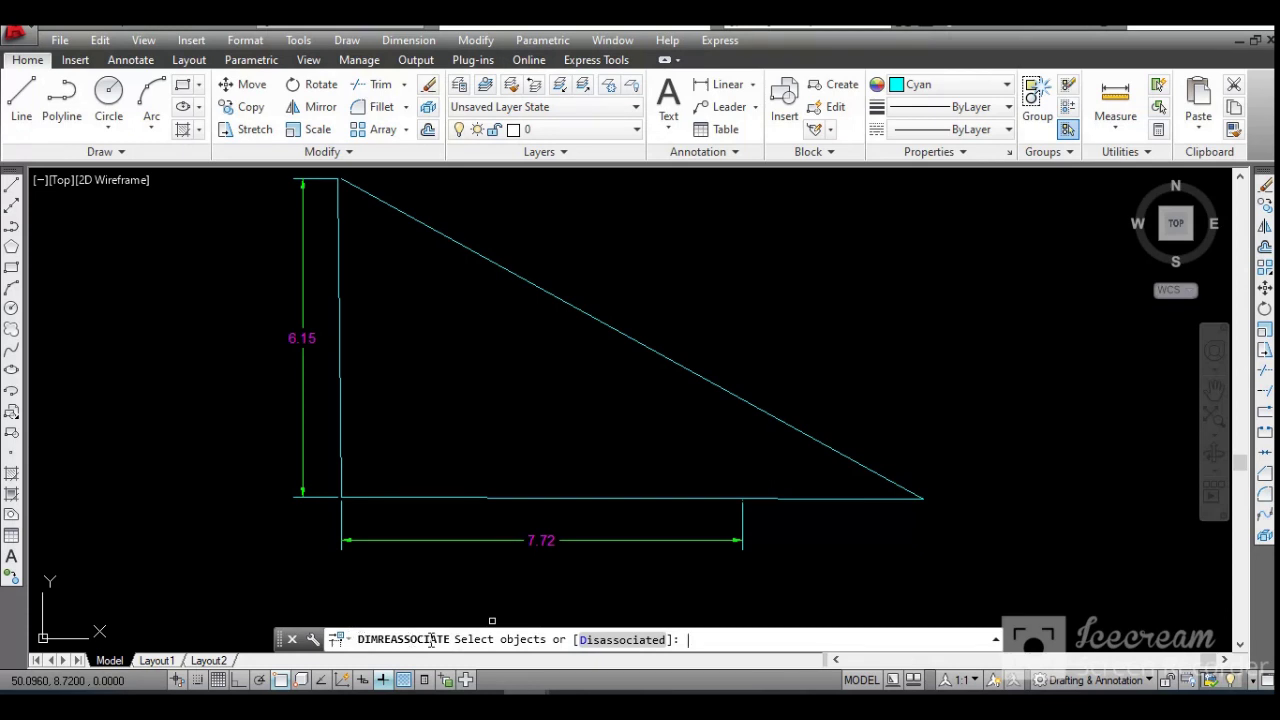
{"action": "left_click", "coordinate": [630, 540]}
{"action": "key", "text": "Return"}
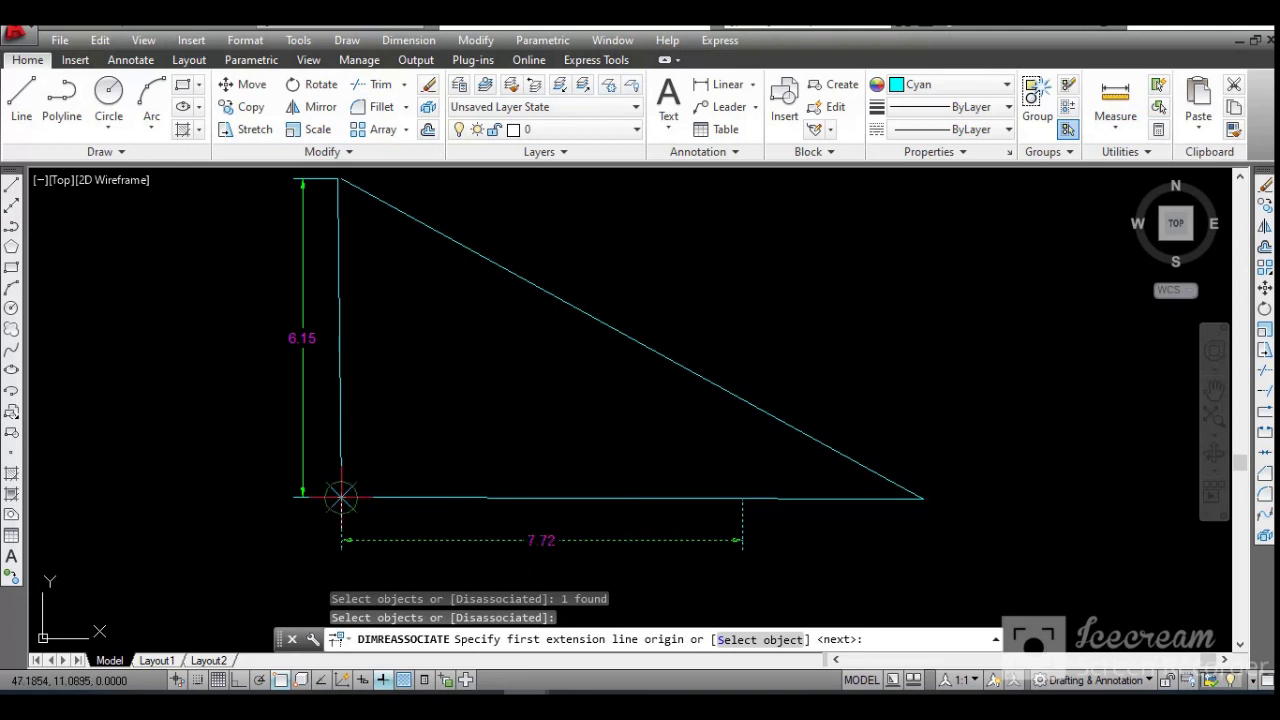
{"action": "key", "text": "Return"}
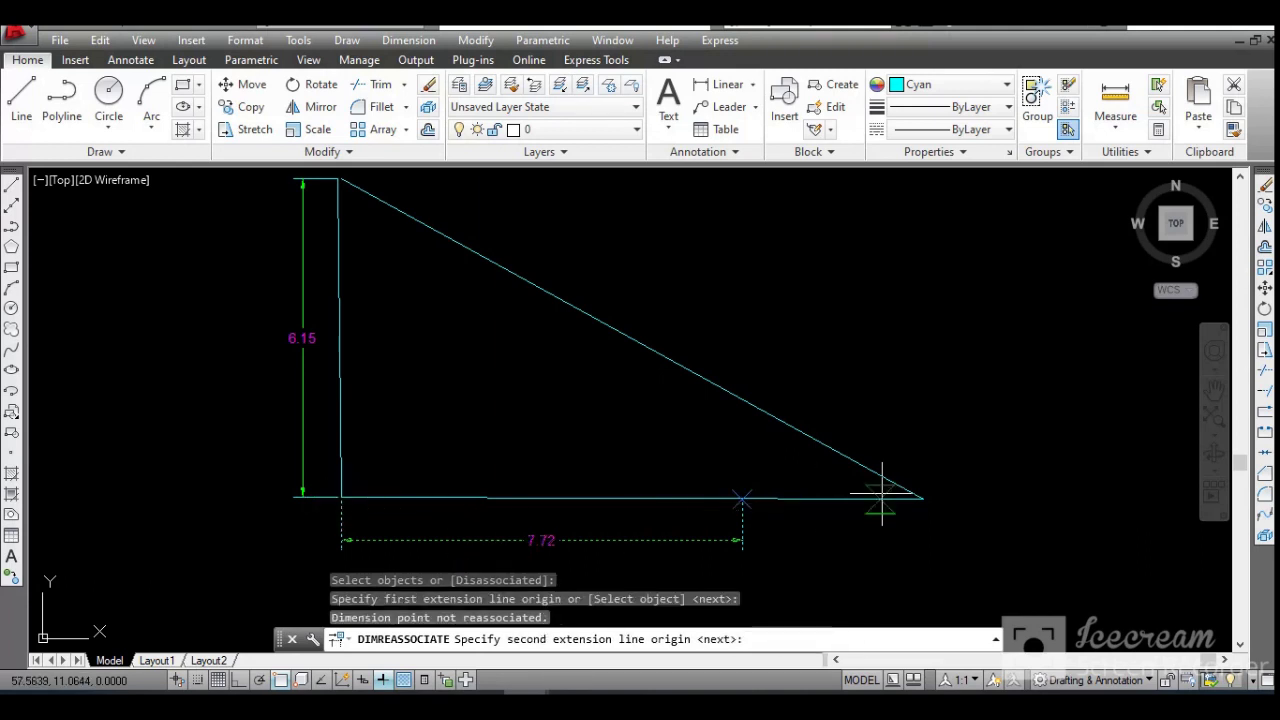
{"action": "left_click", "coordinate": [923, 498]}
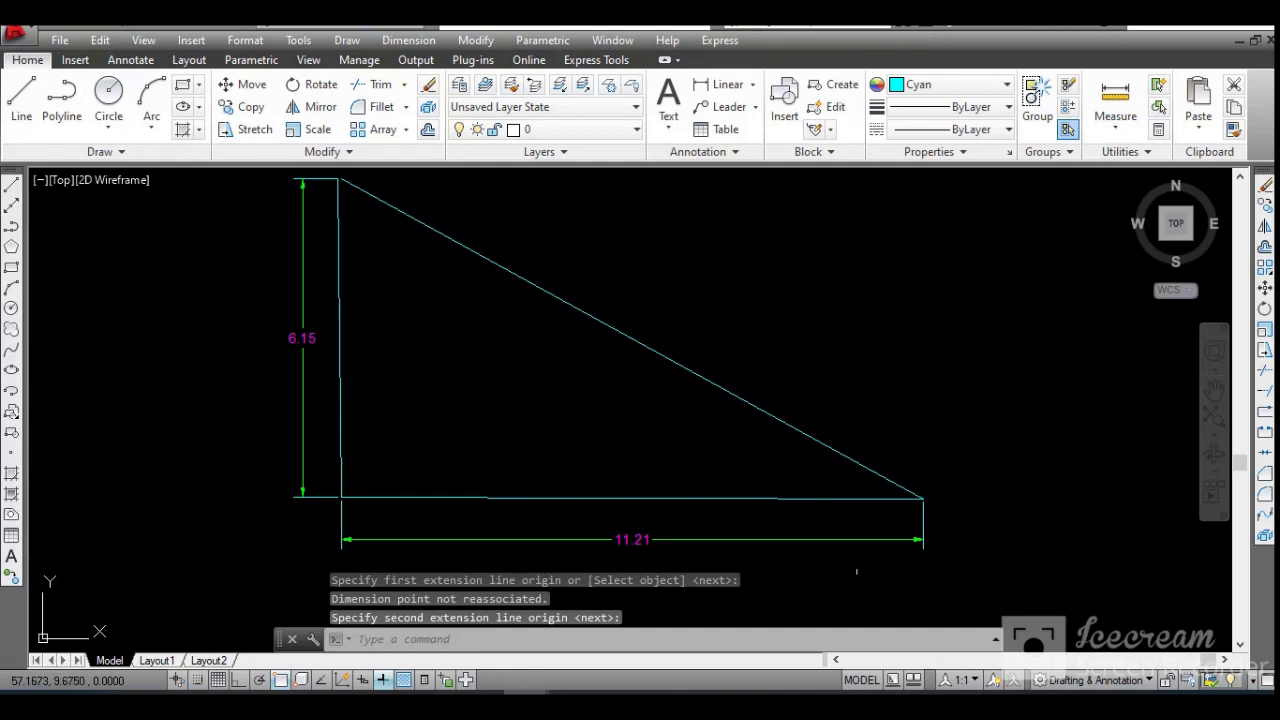
{"action": "key", "text": "ctrl+z"}
{"action": "key", "text": "ctrl+z"}
{"action": "key", "text": "ctrl+z"}
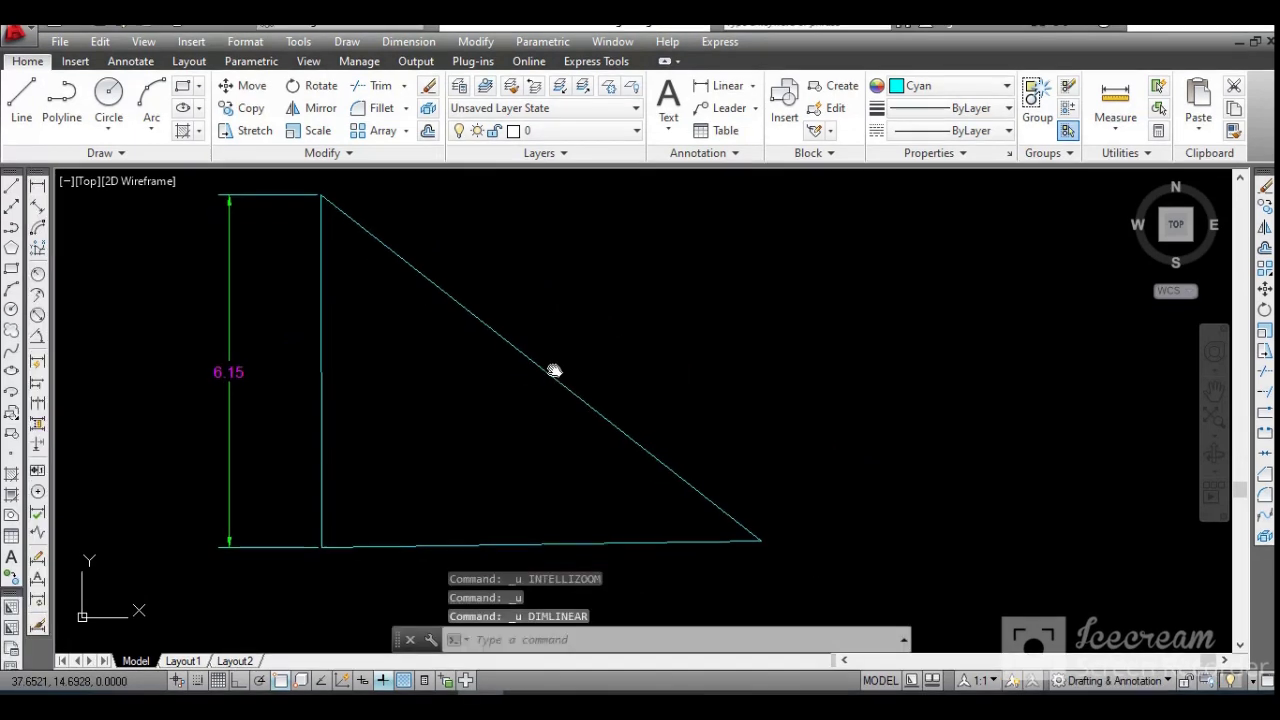
Step: Erase the triangle and its dimension, then draw a rectangle with RECTANG
{"action": "left_click", "coordinate": [591, 266]}
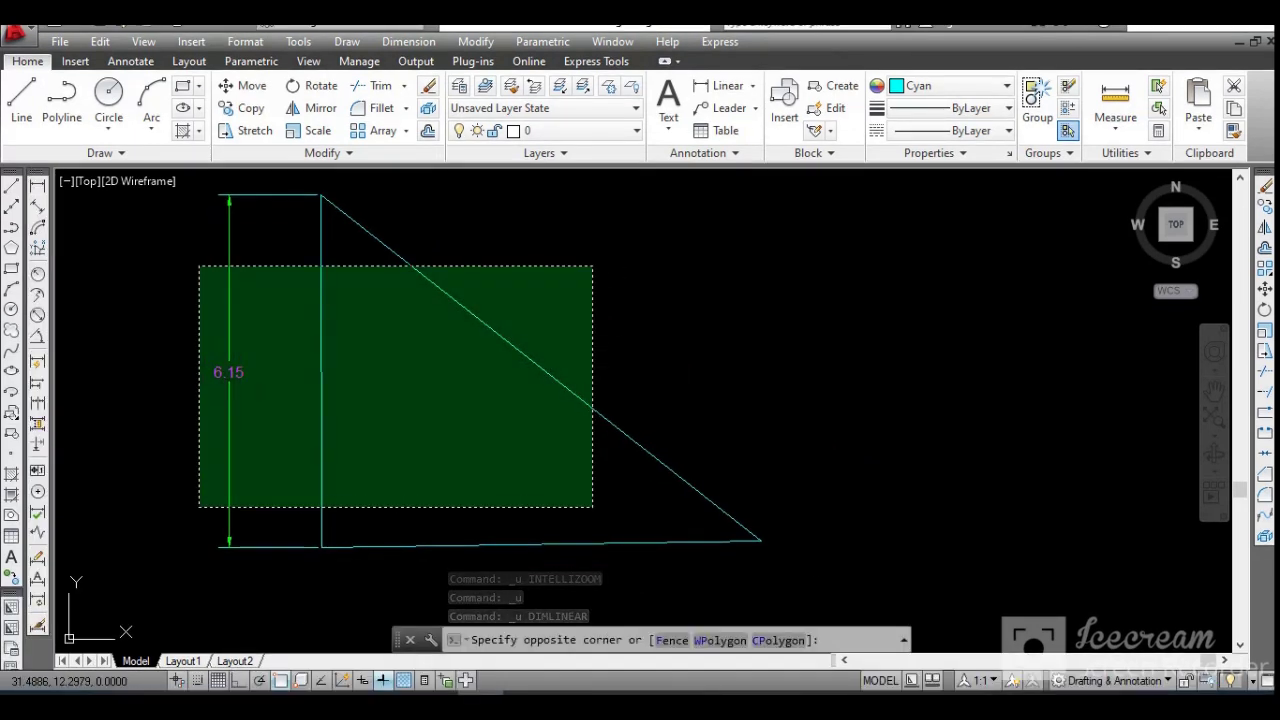
{"action": "left_click", "coordinate": [198, 509]}
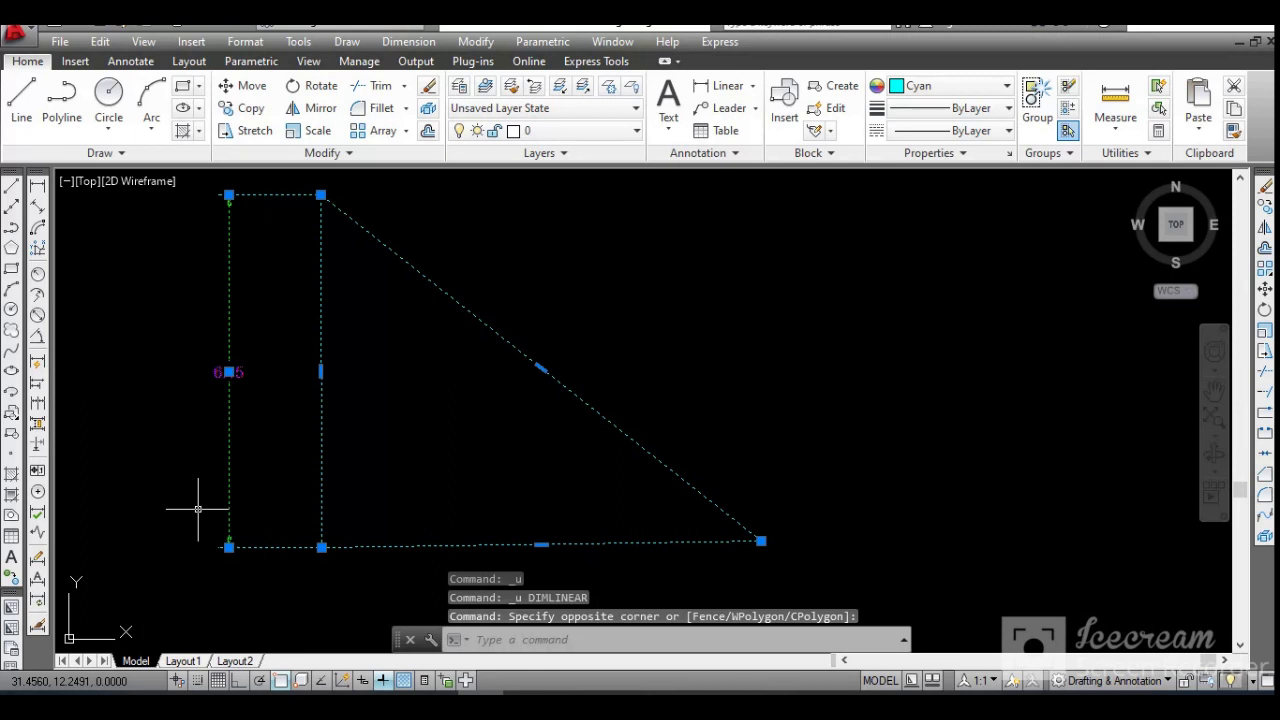
{"action": "key", "text": "Delete"}
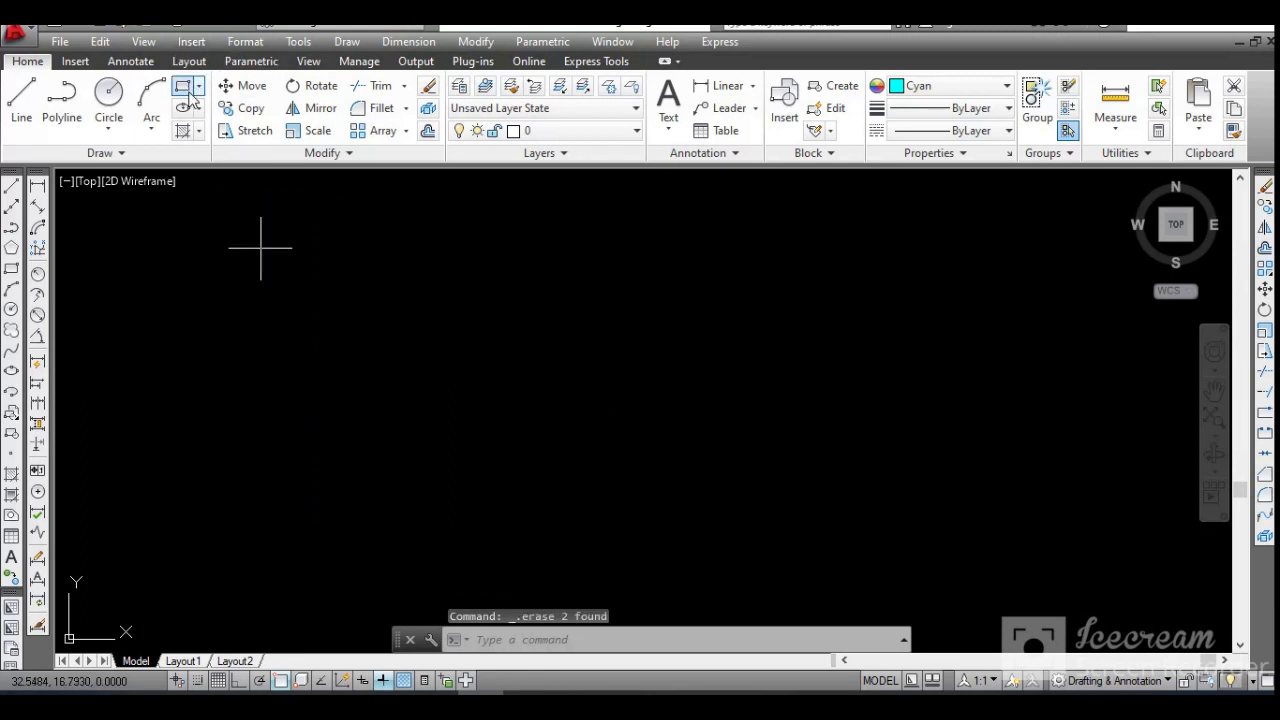
{"action": "left_click", "coordinate": [182, 86]}
{"action": "left_click", "coordinate": [418, 305]}
{"action": "left_click", "coordinate": [686, 462]}
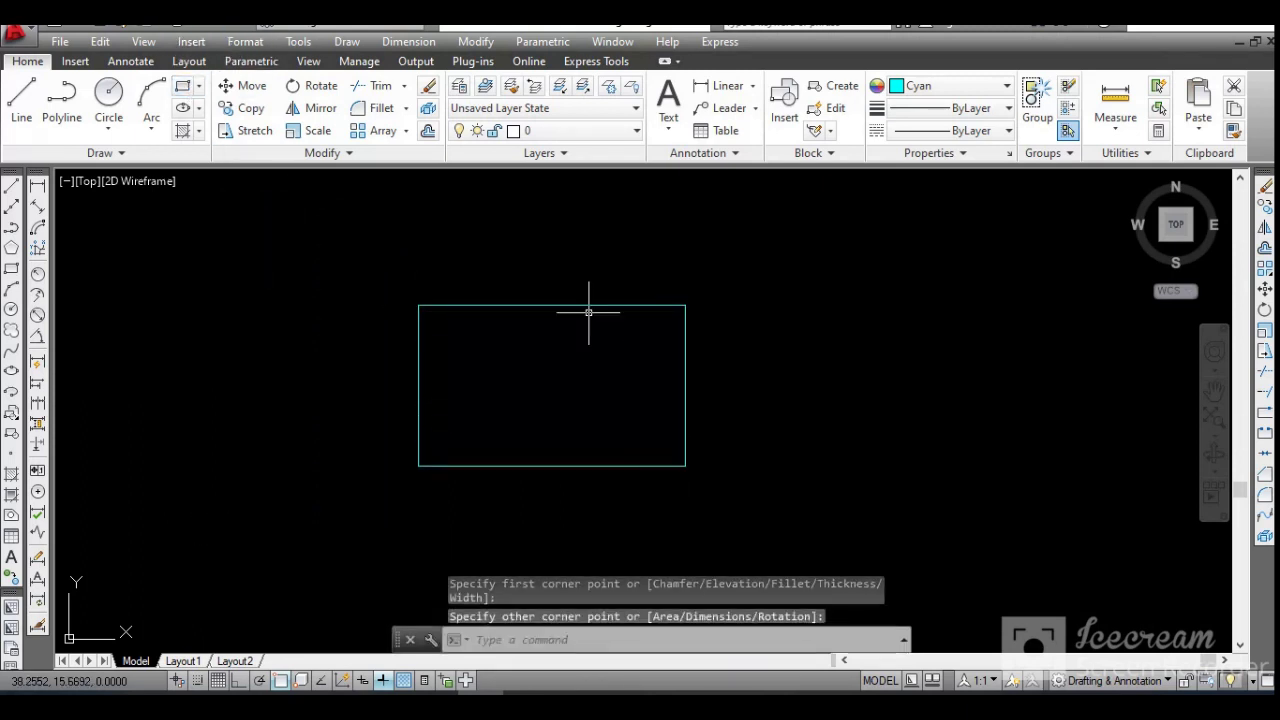
{"action": "scroll", "coordinate": [589, 311], "scroll_direction": "up", "scroll_amount": 2}
Step: Dimension the rectangle's top edge (4.65) and left edge (2.80)
{"action": "type", "text": "dli"}
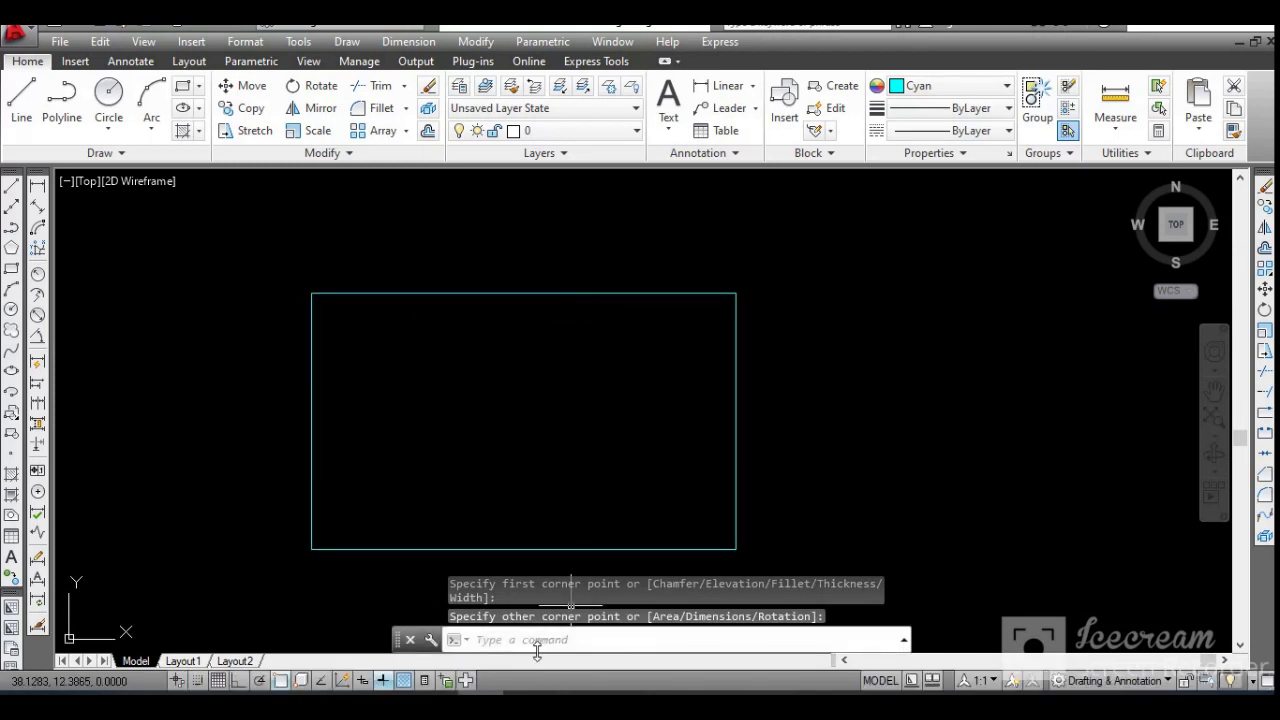
{"action": "key", "text": "Return"}
{"action": "left_click", "coordinate": [312, 293]}
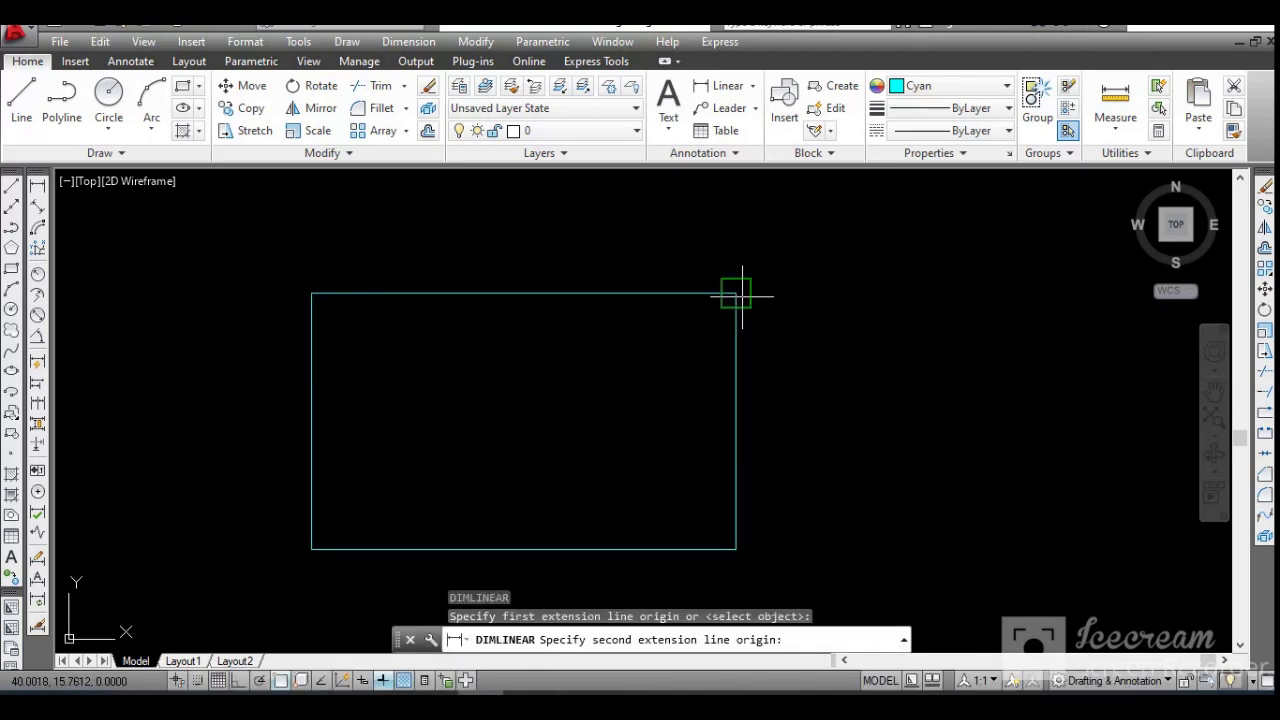
{"action": "left_click", "coordinate": [736, 293]}
{"action": "left_click", "coordinate": [737, 247]}
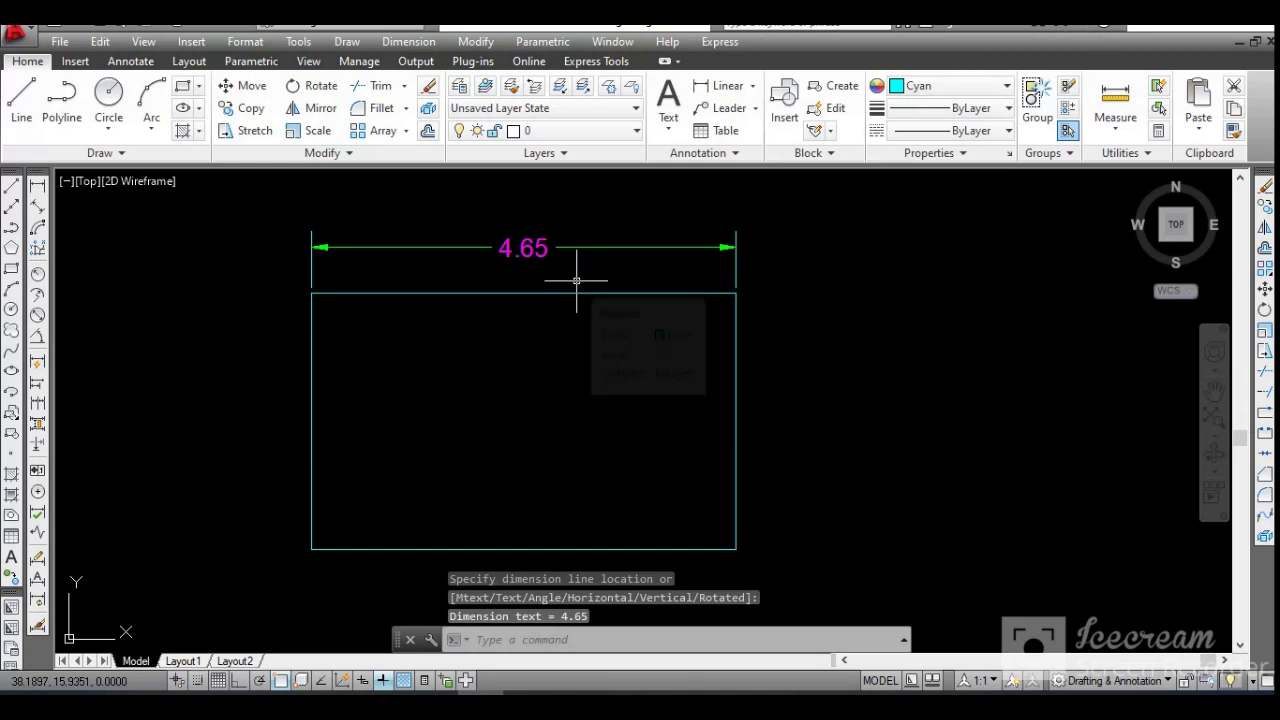
{"action": "key", "text": "Return"}
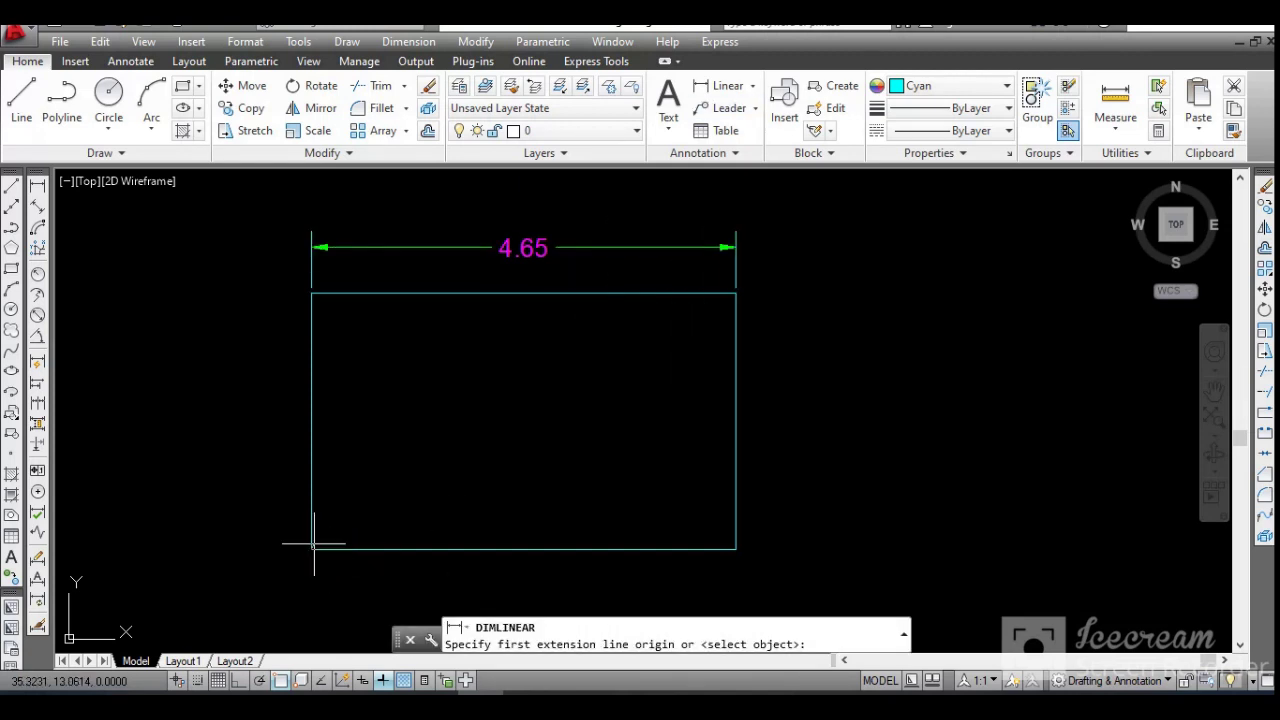
{"action": "left_click", "coordinate": [312, 548]}
{"action": "left_click", "coordinate": [311, 293]}
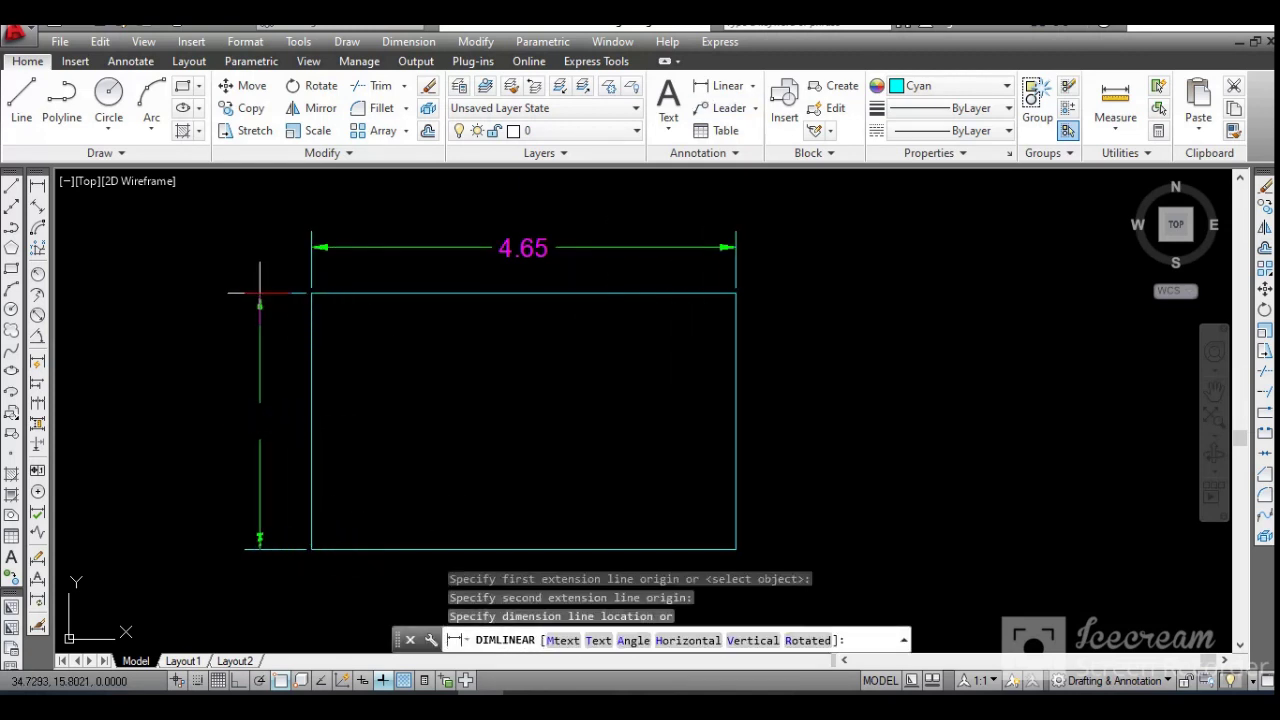
{"action": "left_click", "coordinate": [203, 400]}
{"action": "type", "text": "DIMASS"}
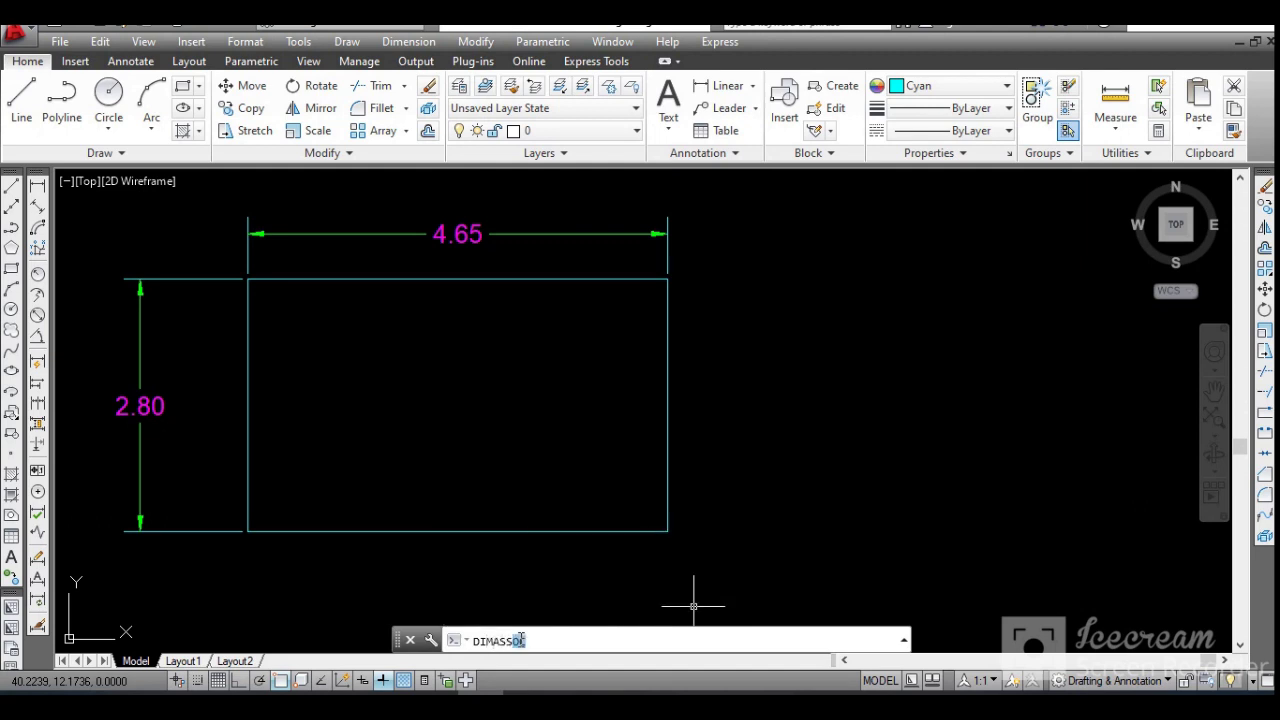
Step: Set DIMASSOC to 0 and add a right-side vertical dimension with text overridden to 'TWO'
{"action": "key", "text": "Return"}
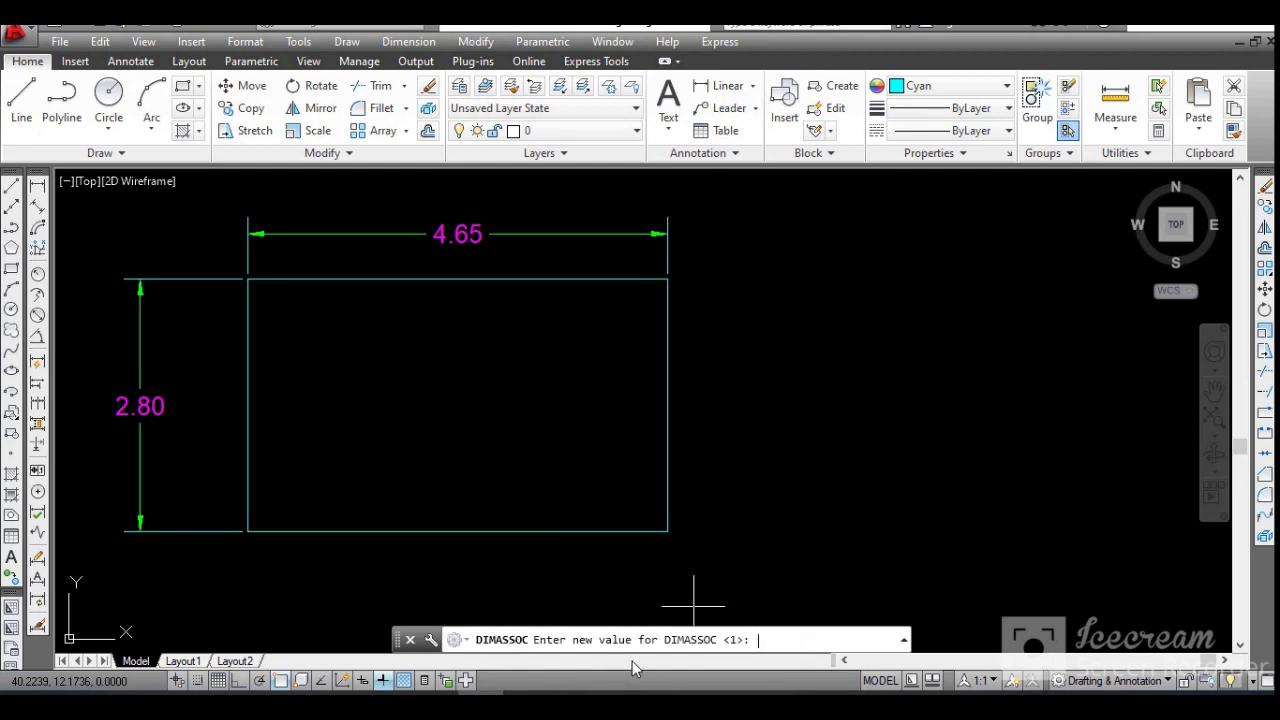
{"action": "type", "text": "0"}
{"action": "key", "text": "Return"}
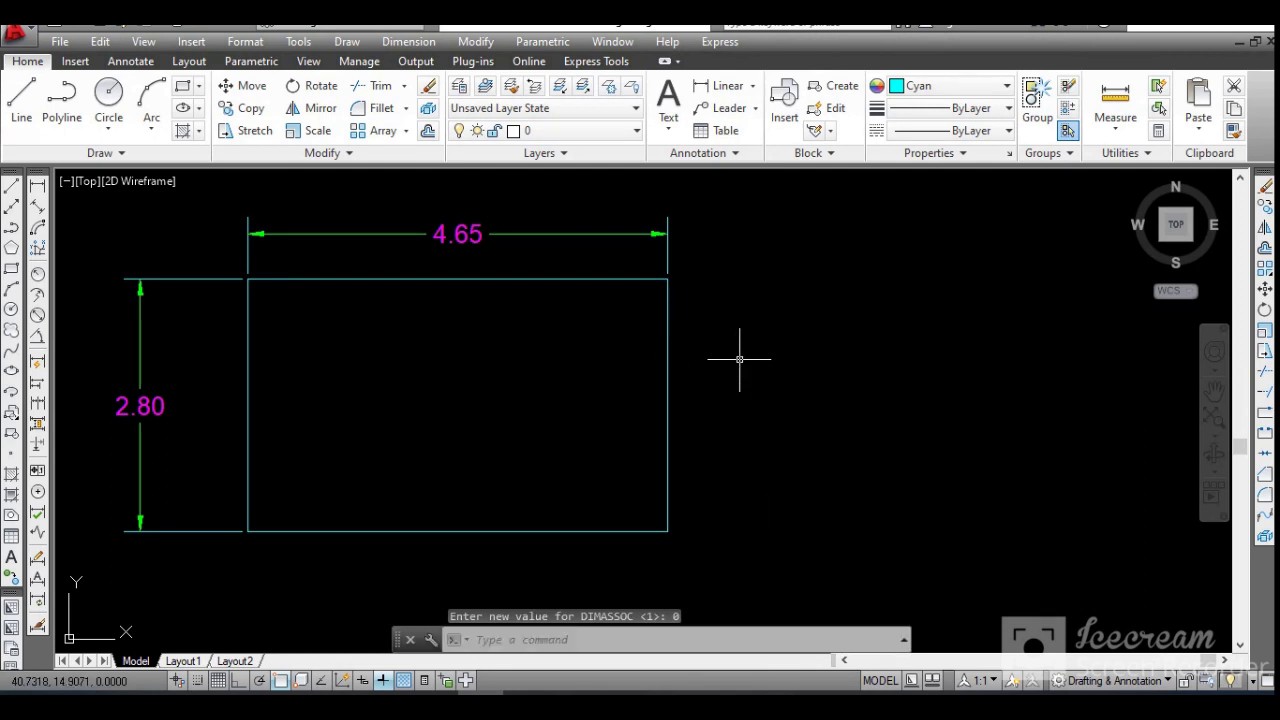
{"action": "type", "text": "DI"}
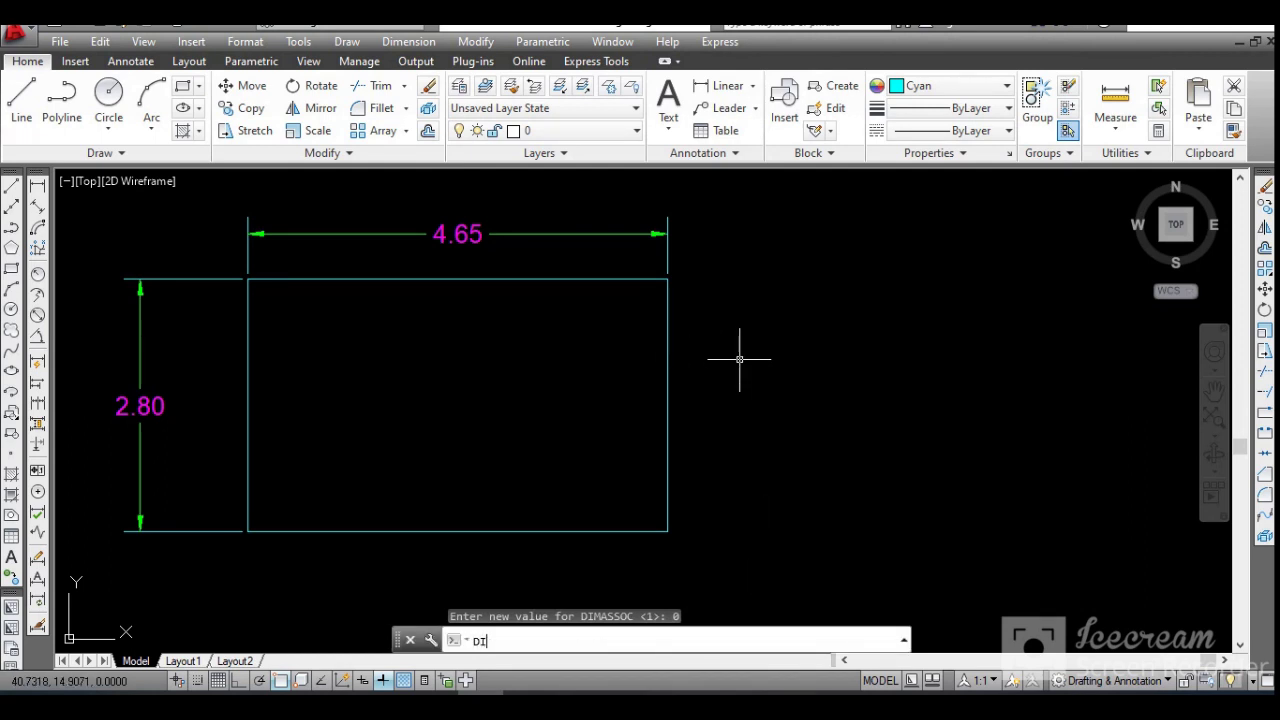
{"action": "type", "text": "MLI"}
{"action": "key", "text": "Return"}
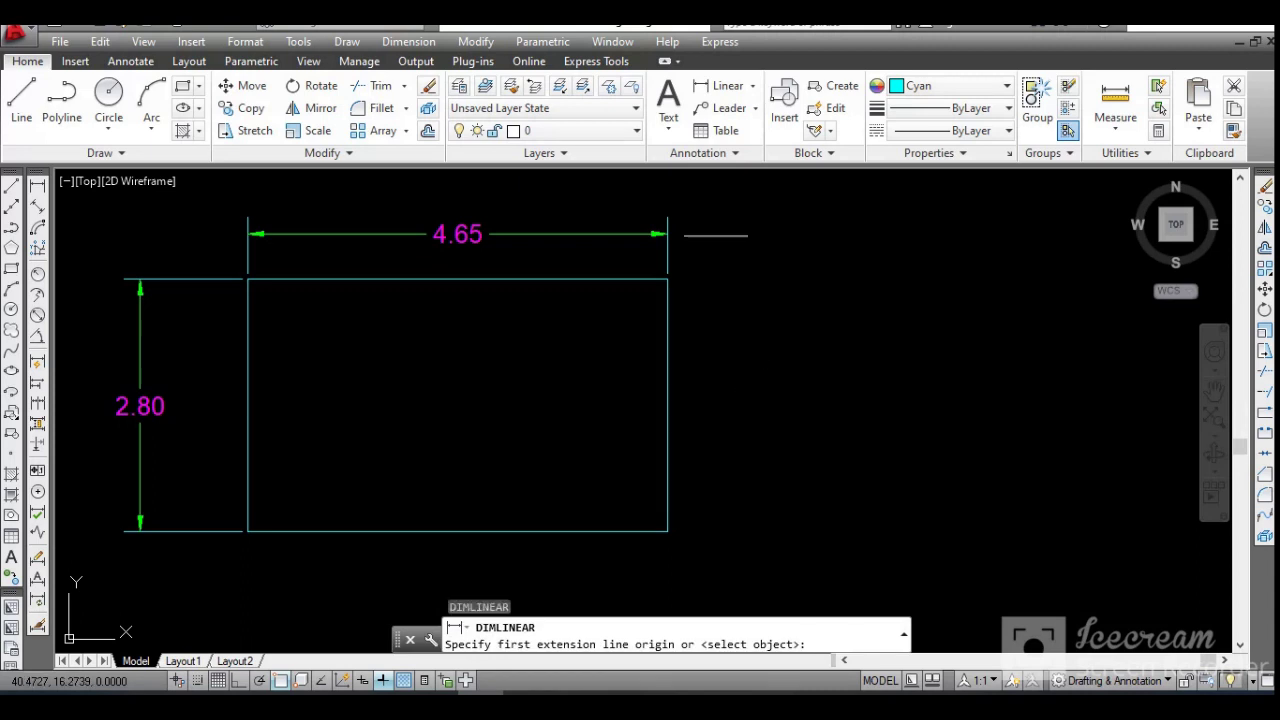
{"action": "left_click", "coordinate": [668, 280]}
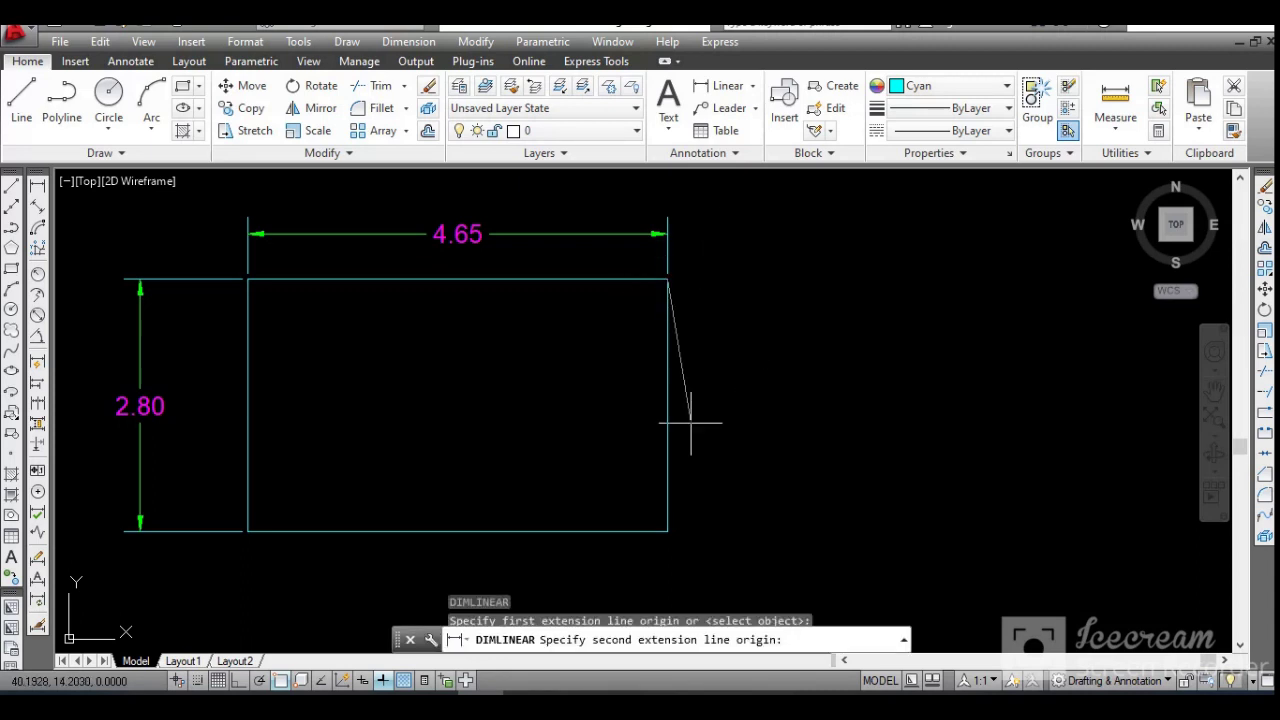
{"action": "left_click", "coordinate": [668, 532]}
{"action": "type", "text": "t"}
{"action": "key", "text": "Return"}
{"action": "type", "text": "TWO"}
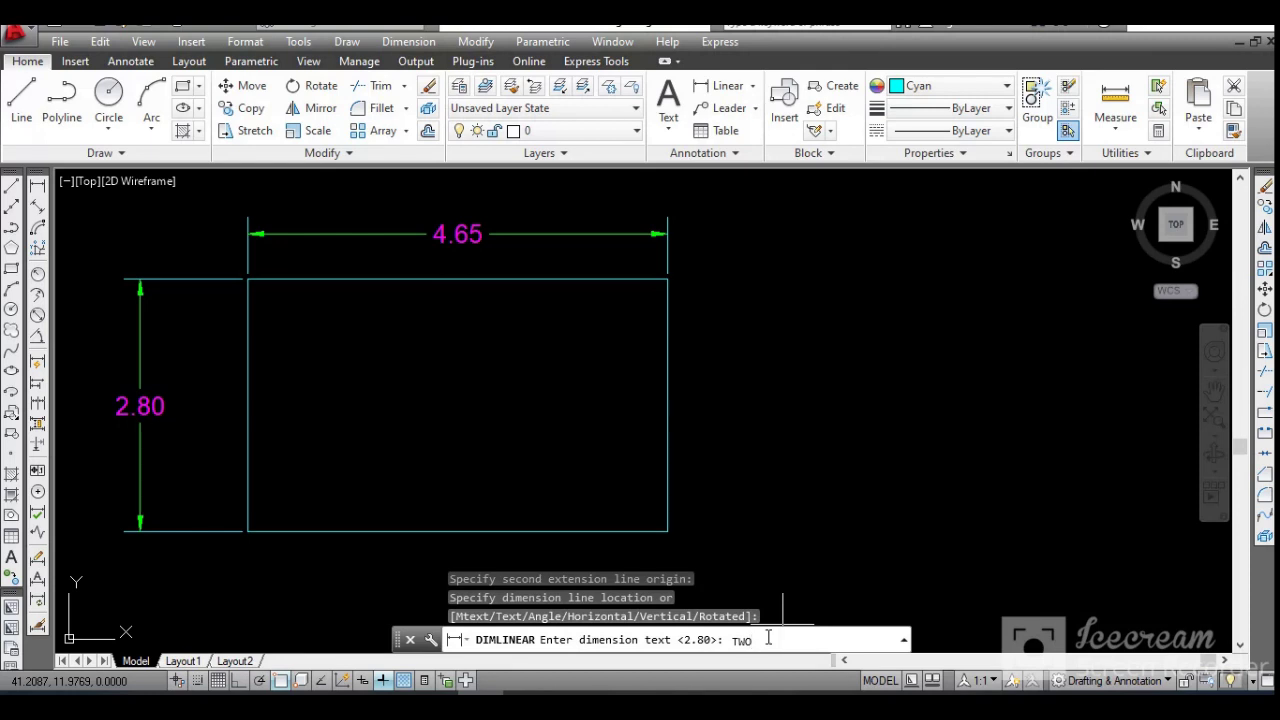
{"action": "key", "text": "Return"}
{"action": "left_click", "coordinate": [747, 515]}
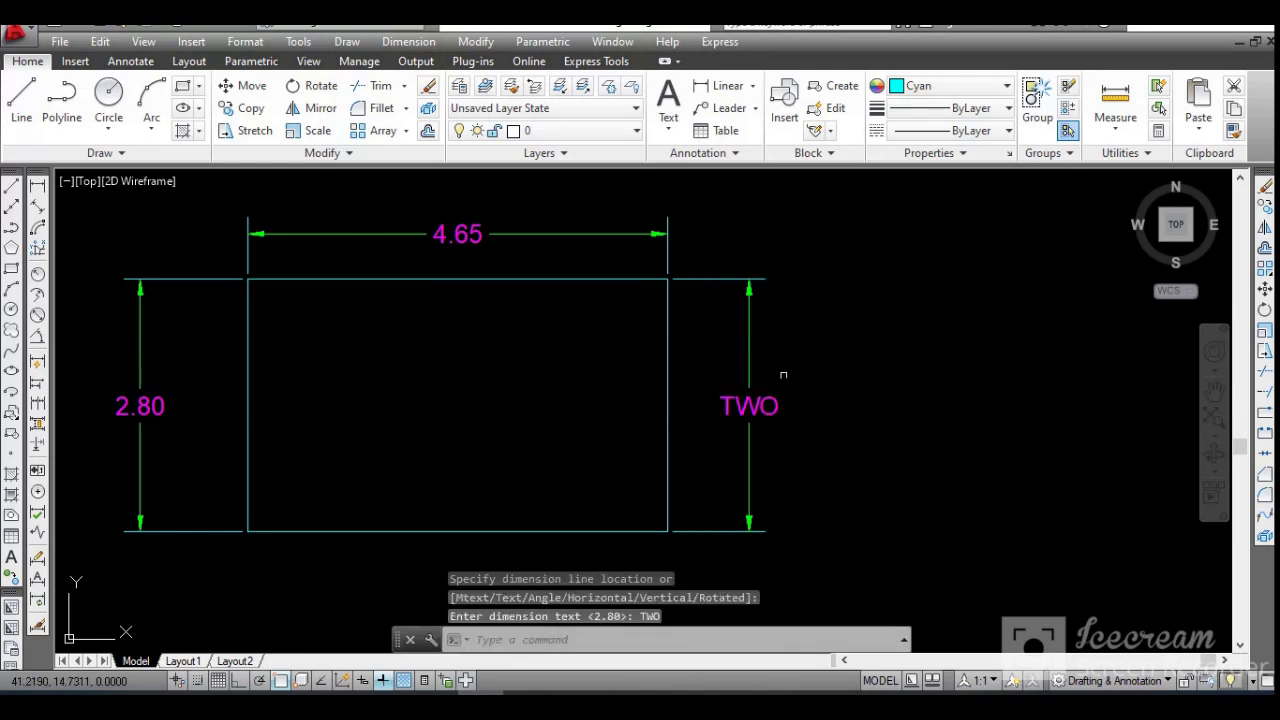
Step: End the dimension command, then replace the right-hand dimension's text TWO with 2.8
{"action": "right_click", "coordinate": [779, 390]}
{"action": "left_click", "coordinate": [800, 412]}
{"action": "double_click", "coordinate": [747, 405]}
{"action": "left_click_drag", "start_coordinate": [778, 408], "coordinate": [706, 408]}
{"action": "type", "text": "2.8"}
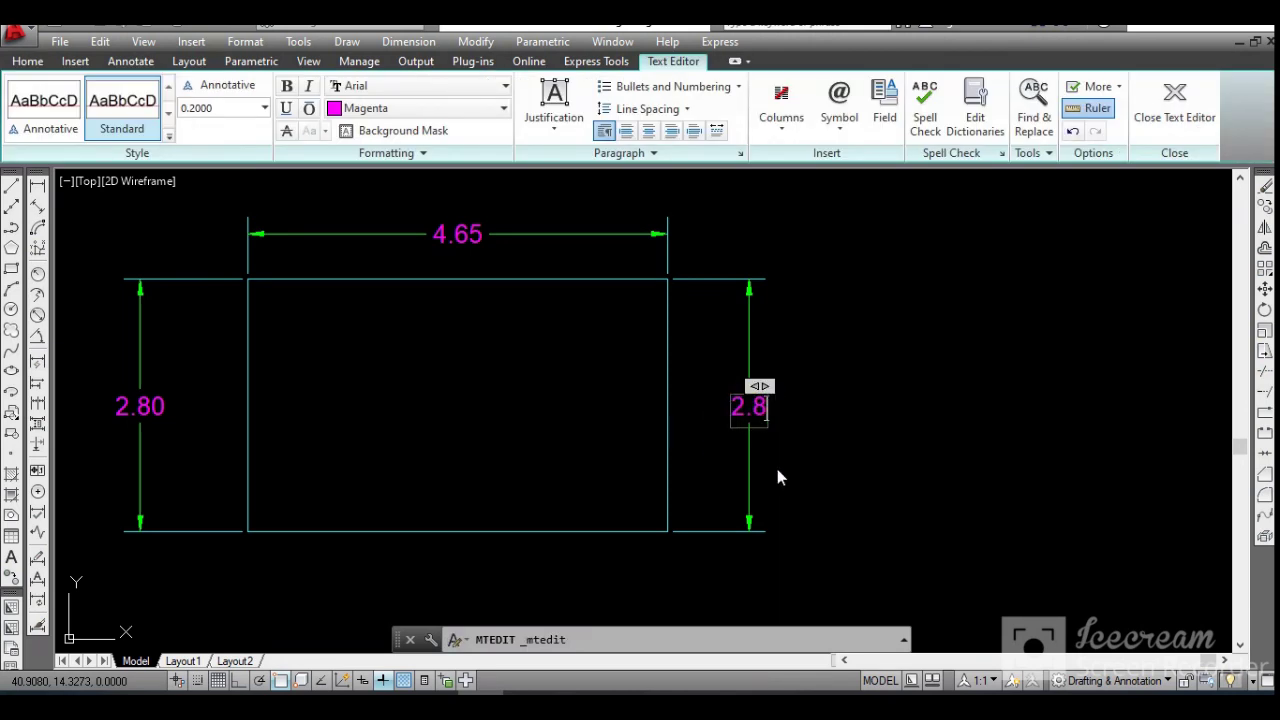
{"action": "left_click", "coordinate": [781, 466]}
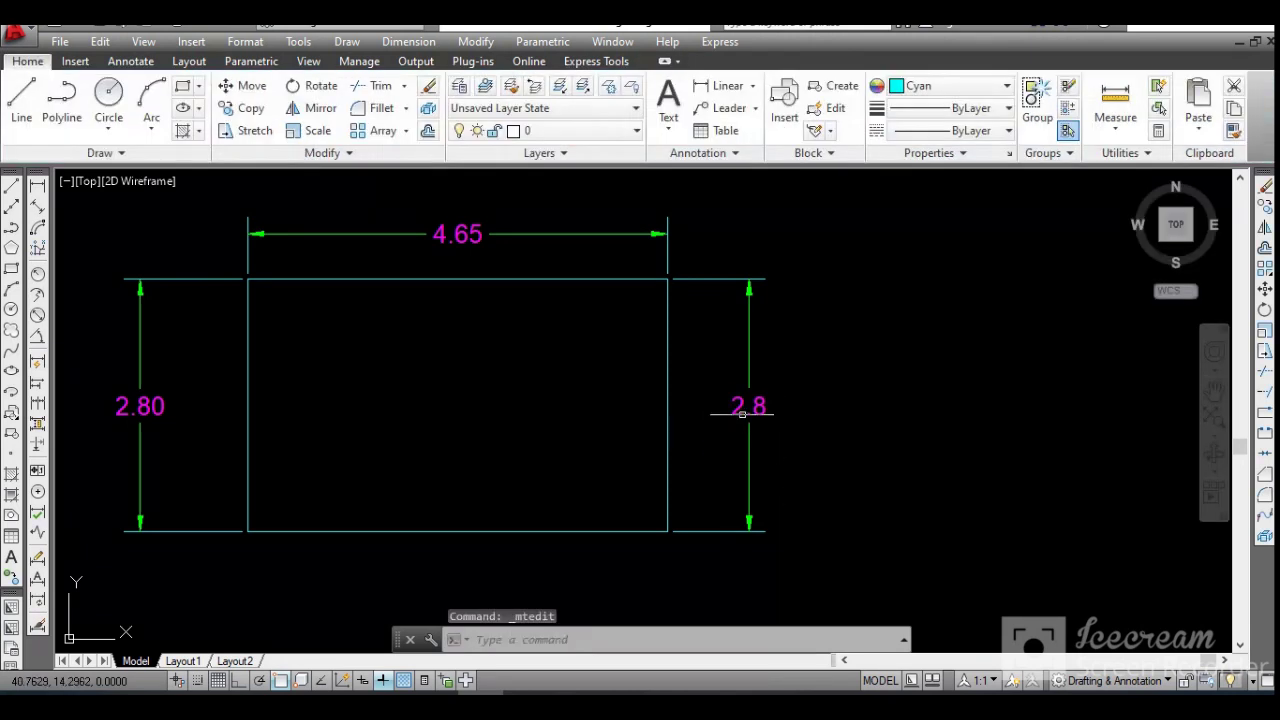
{"action": "left_click", "coordinate": [749, 344]}
{"action": "left_click", "coordinate": [749, 405]}
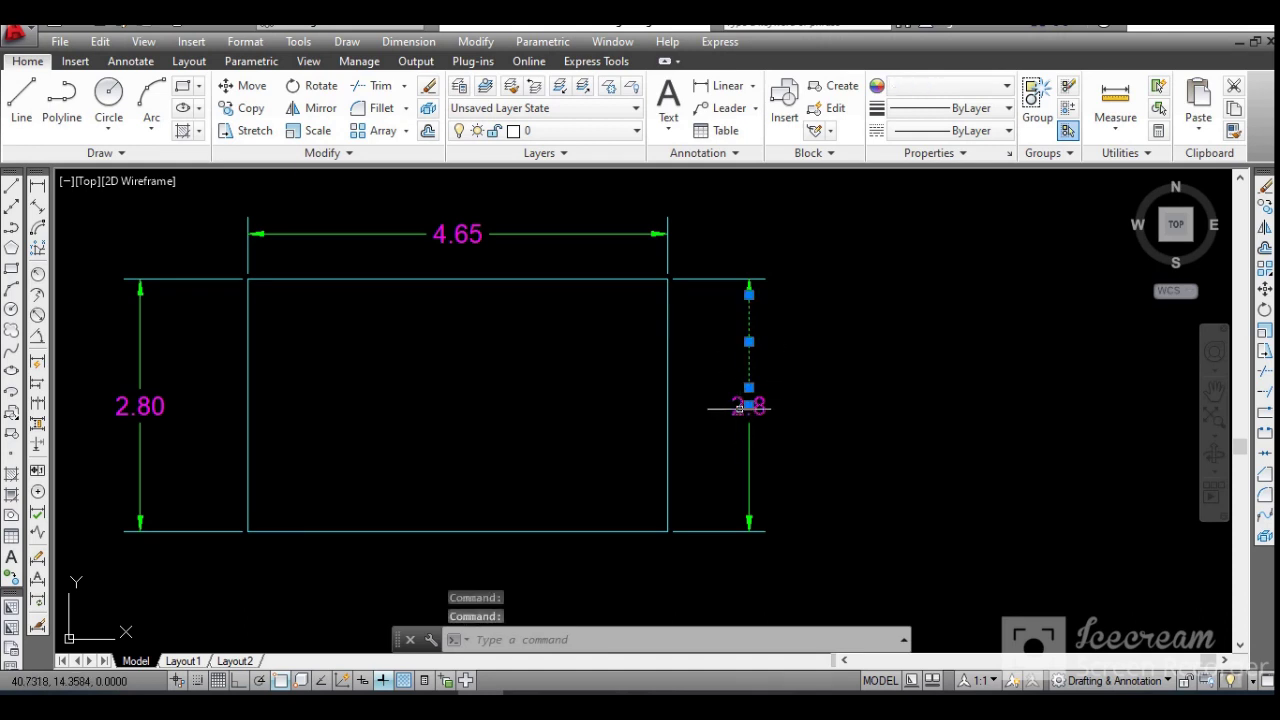
{"action": "left_click", "coordinate": [749, 460]}
{"action": "left_click", "coordinate": [677, 530]}
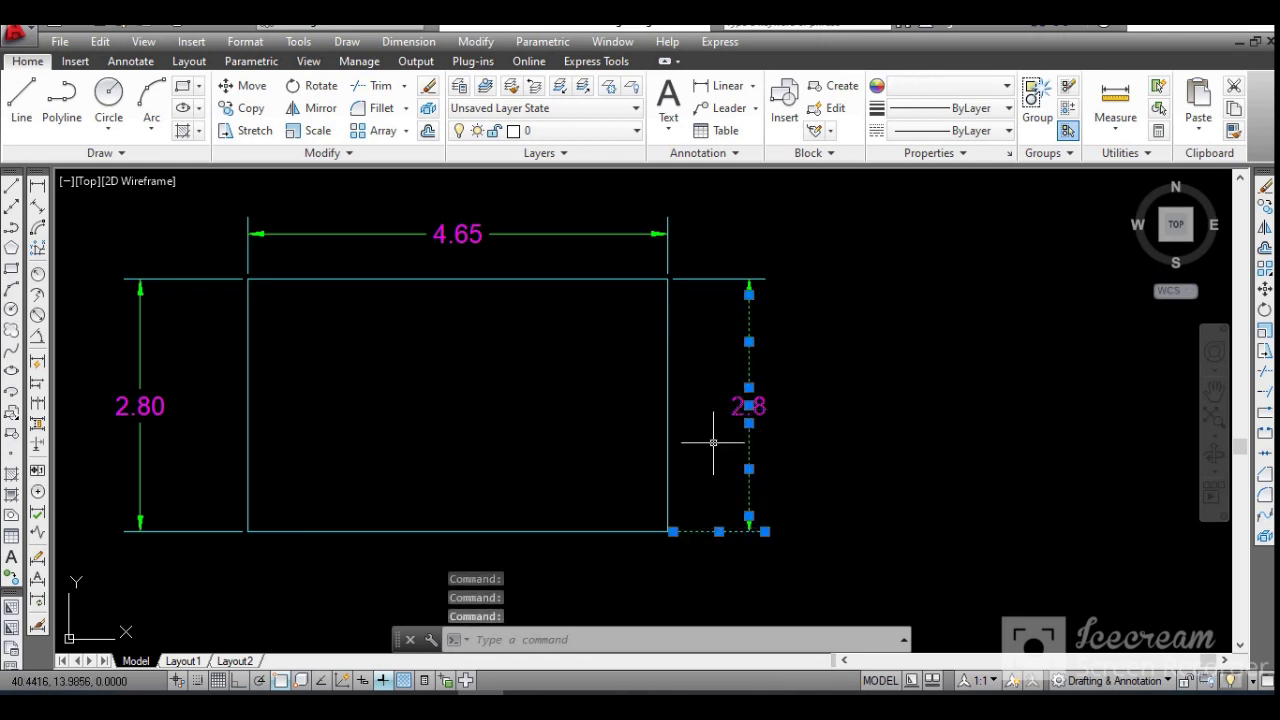
{"action": "left_click", "coordinate": [734, 280]}
{"action": "scroll", "coordinate": [773, 415], "scroll_direction": "up", "scroll_amount": 2}
{"action": "scroll", "coordinate": [773, 415], "scroll_direction": "down", "scroll_amount": 2}
{"action": "middle_click_drag", "start_coordinate": [766, 409], "coordinate": [709, 400]}
{"action": "key", "text": "Escape"}
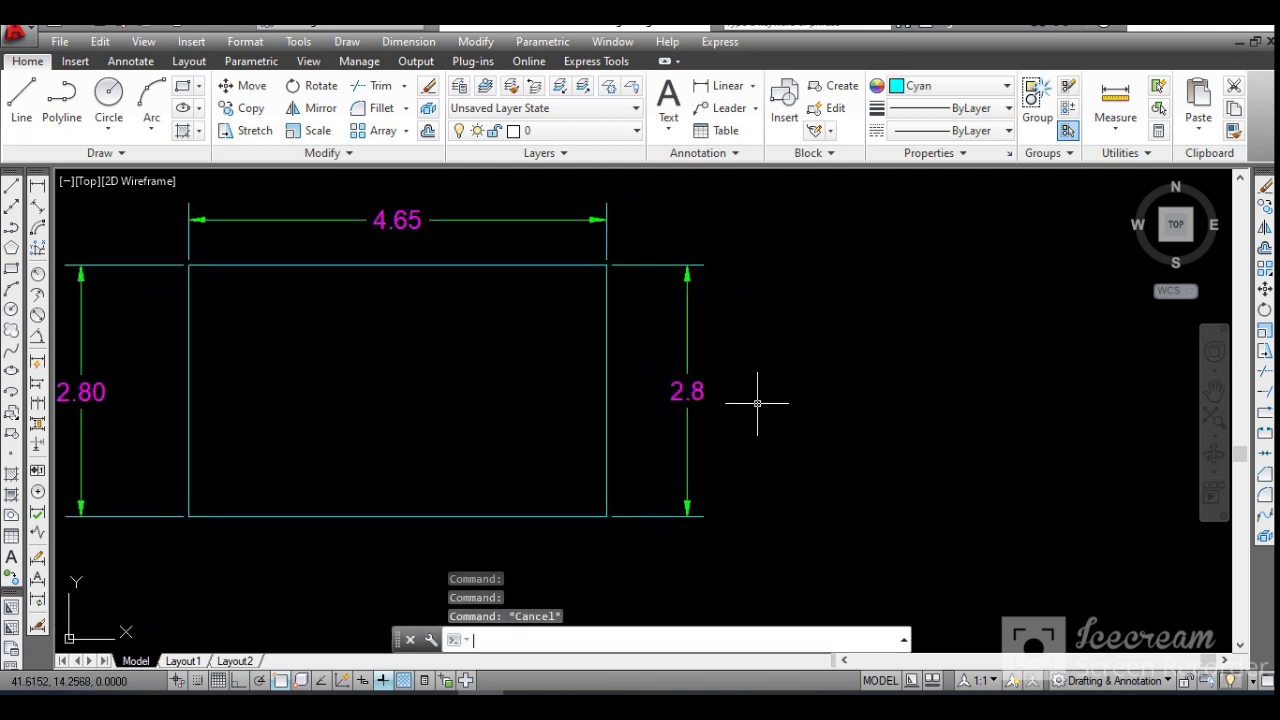
{"action": "left_click", "coordinate": [686, 328]}
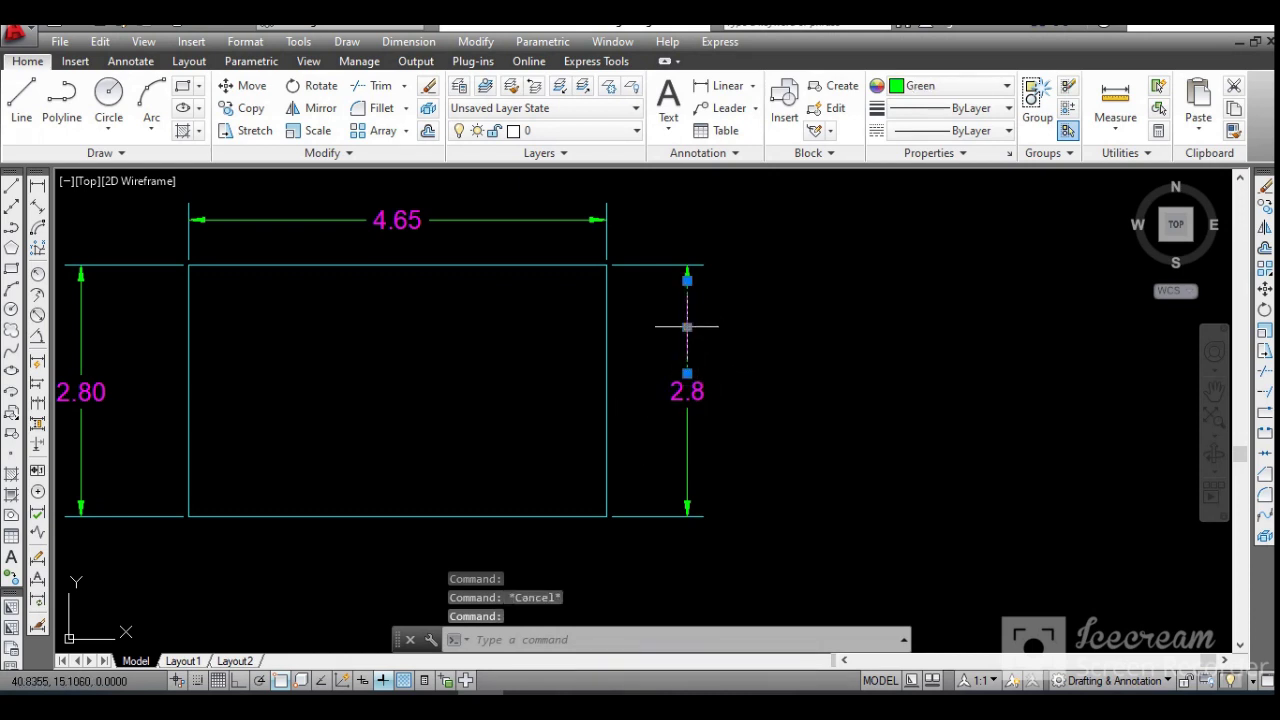
{"action": "left_click", "coordinate": [687, 327]}
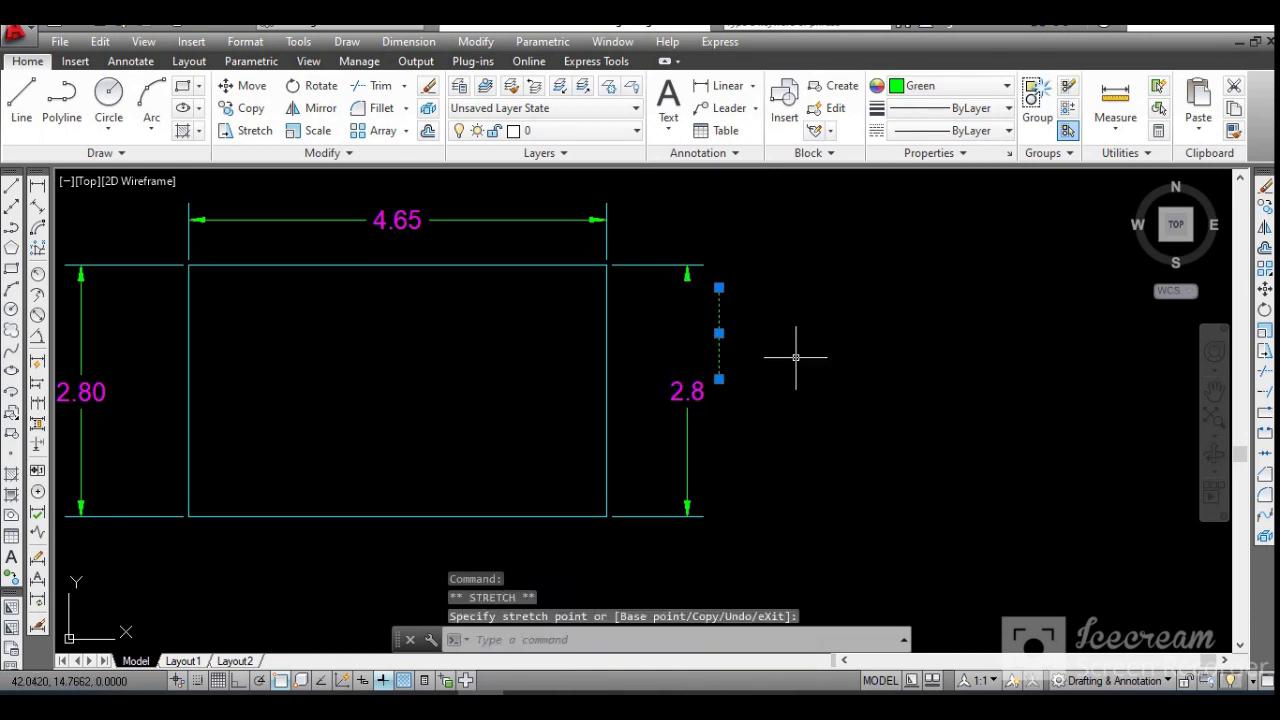
{"action": "scroll", "coordinate": [690, 290], "scroll_direction": "up", "scroll_amount": 2}
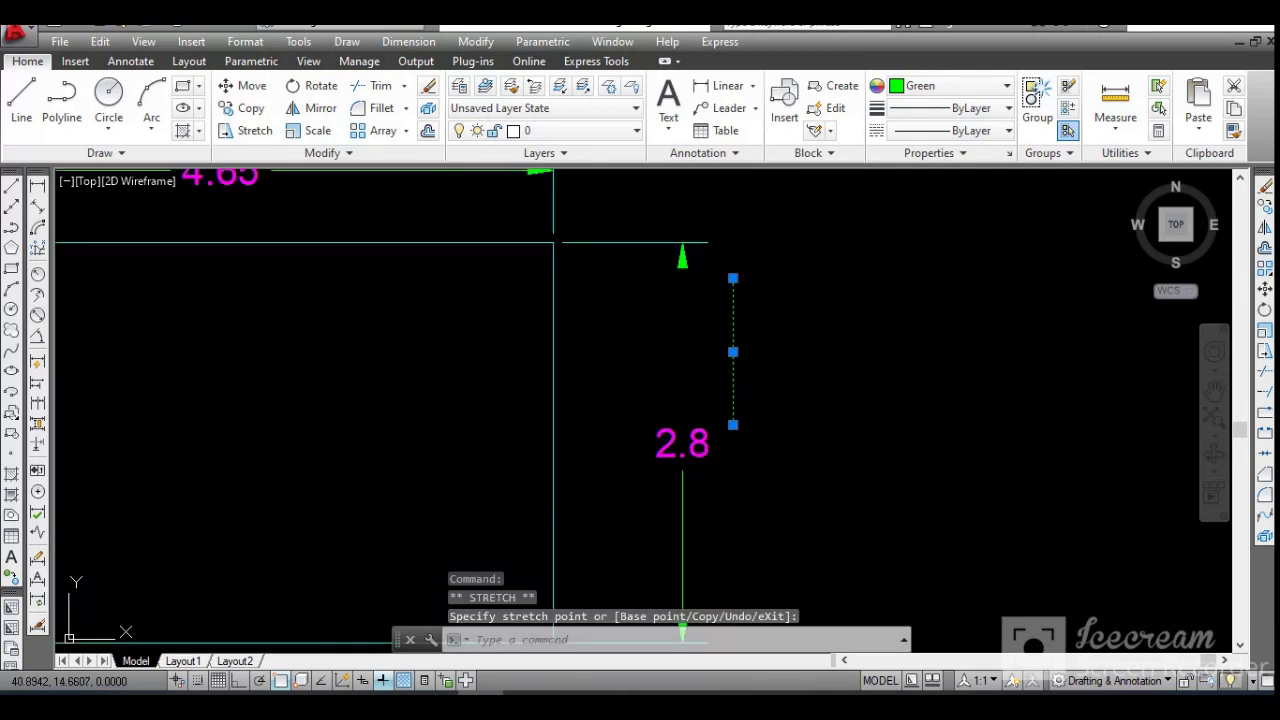
{"action": "scroll", "coordinate": [686, 405], "scroll_direction": "down", "scroll_amount": 2}
{"action": "middle_click_drag", "start_coordinate": [690, 405], "coordinate": [732, 365]}
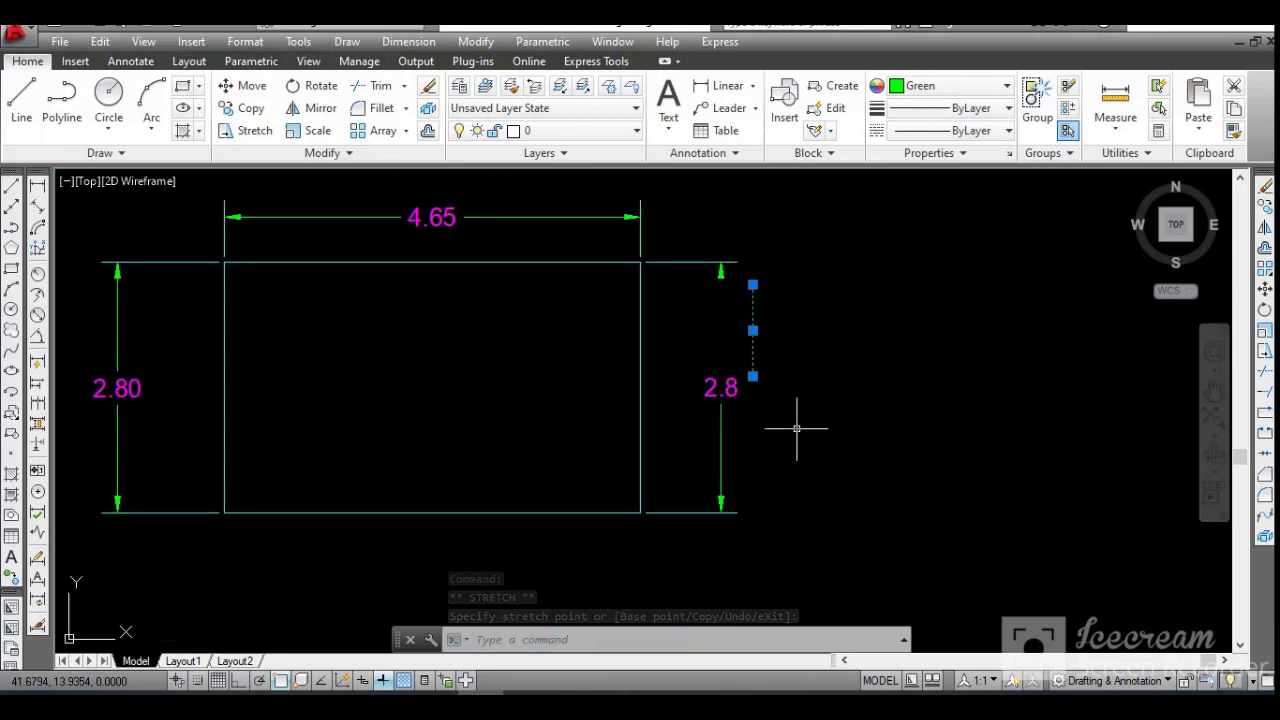
{"action": "key", "text": "Escape"}
{"action": "key", "text": "Escape"}
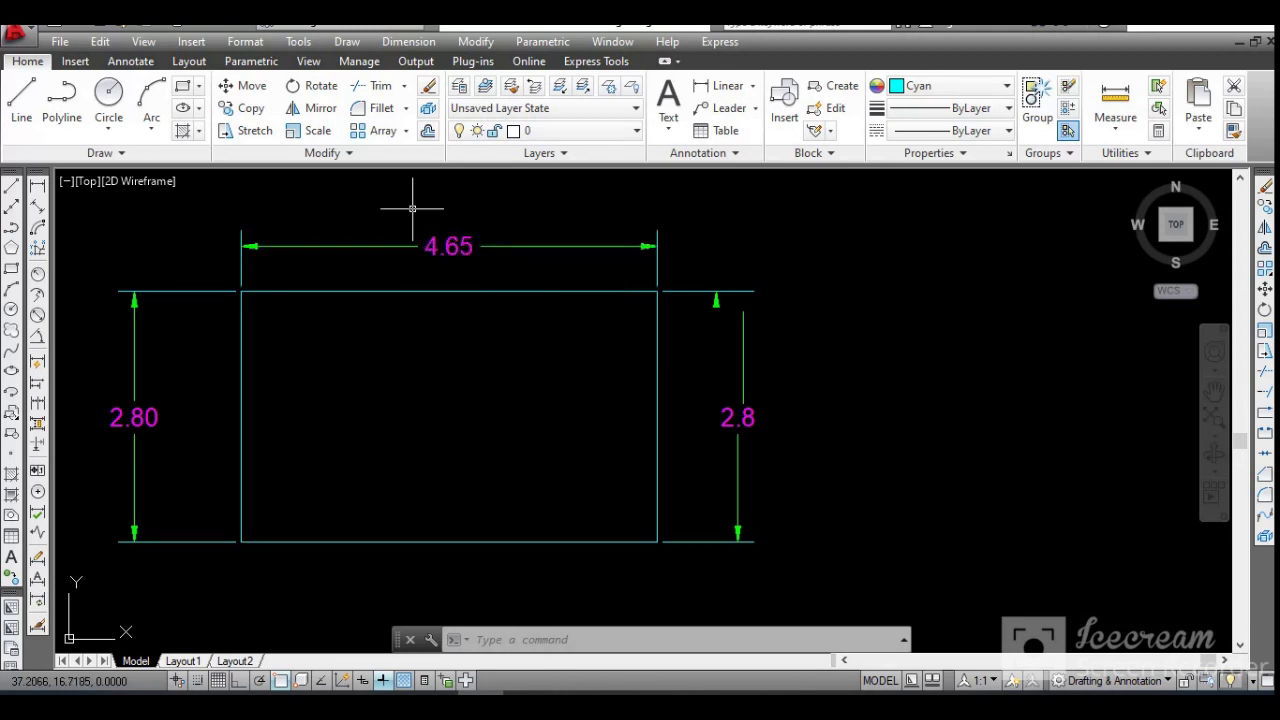